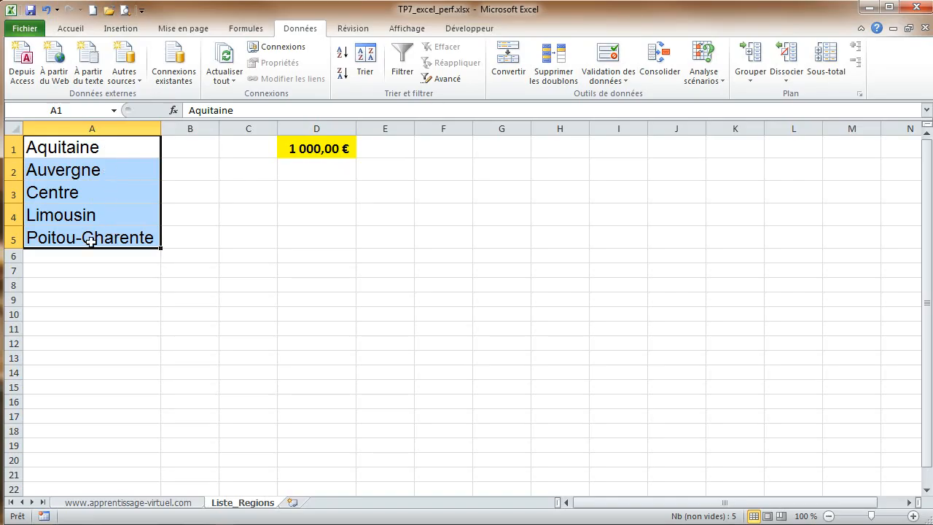
Step: Name the selected range A1:A5 on Liste_Regions as mesregions
left_click(84, 110)
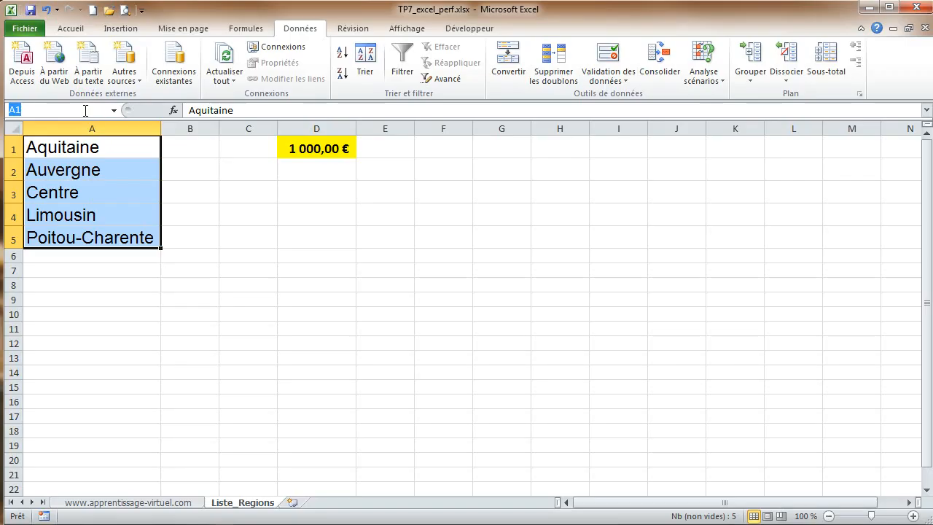
type("ma")
key("BackSpace")
type("esregions")
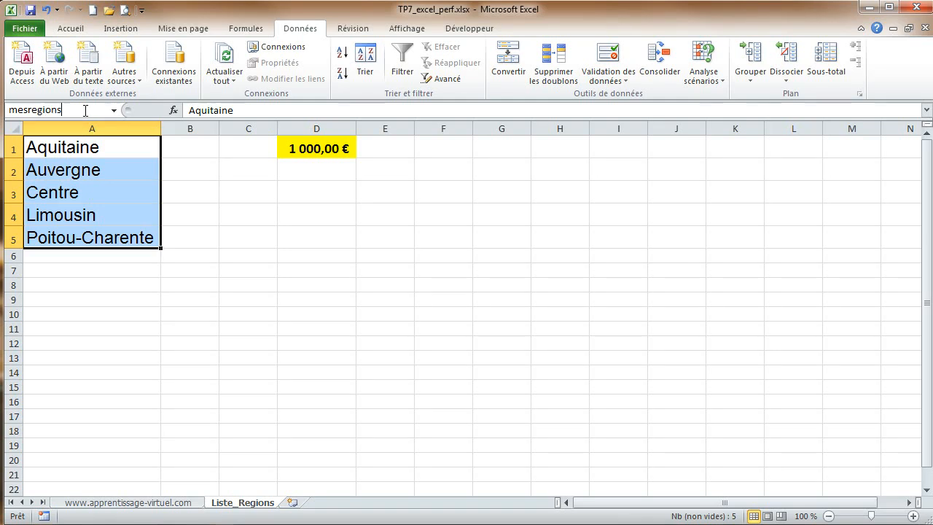
key("Return")
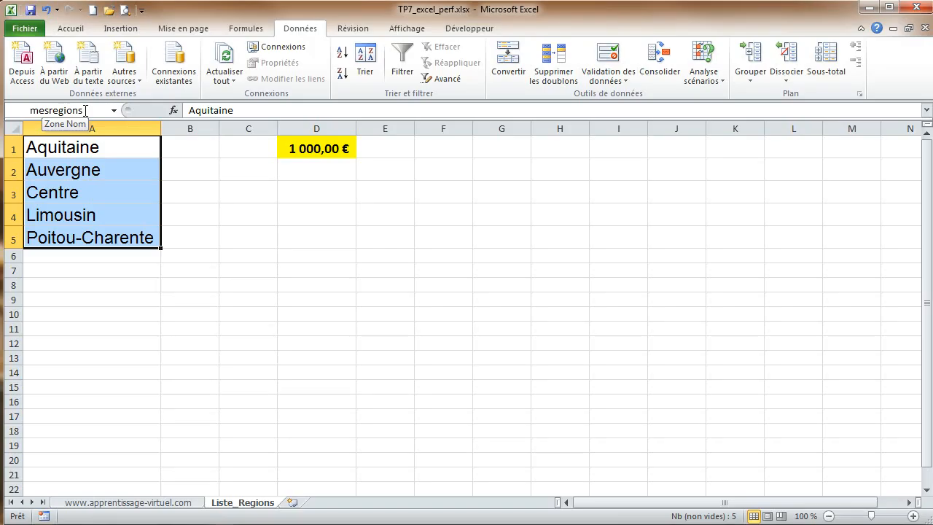
Step: On the sales sheet, restrict the Region cells E2:E84 to a validation list with source =mesregions
left_click(180, 502)
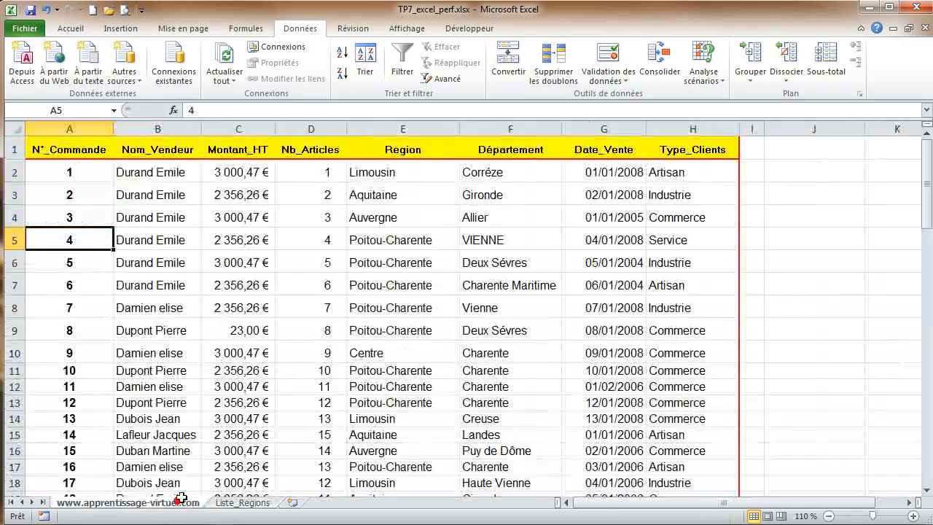
left_click(423, 171)
left_click_drag(410, 167, 388, 465)
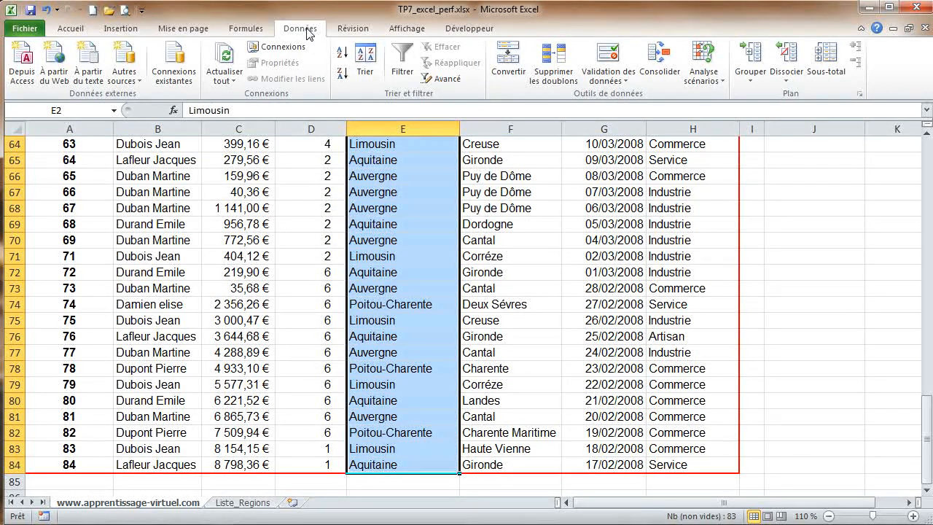
left_click(623, 65)
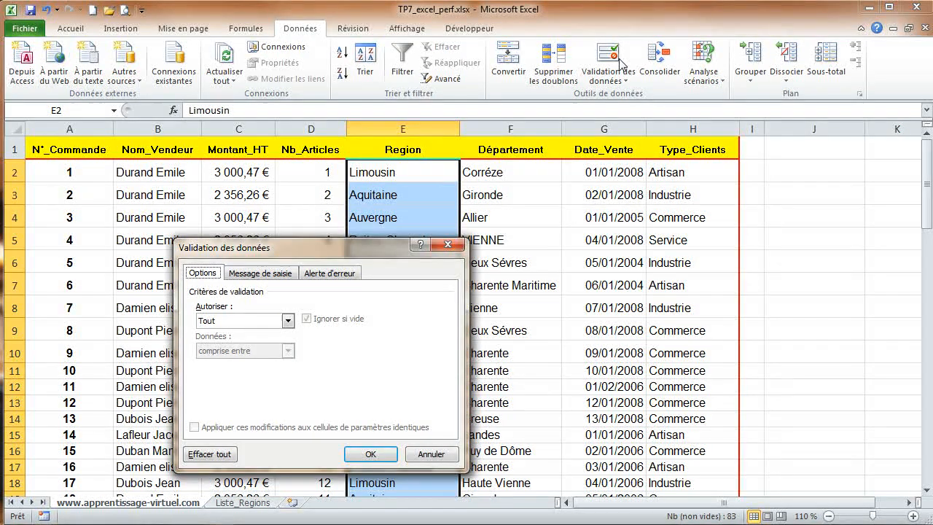
left_click_drag(340, 251, 448, 115)
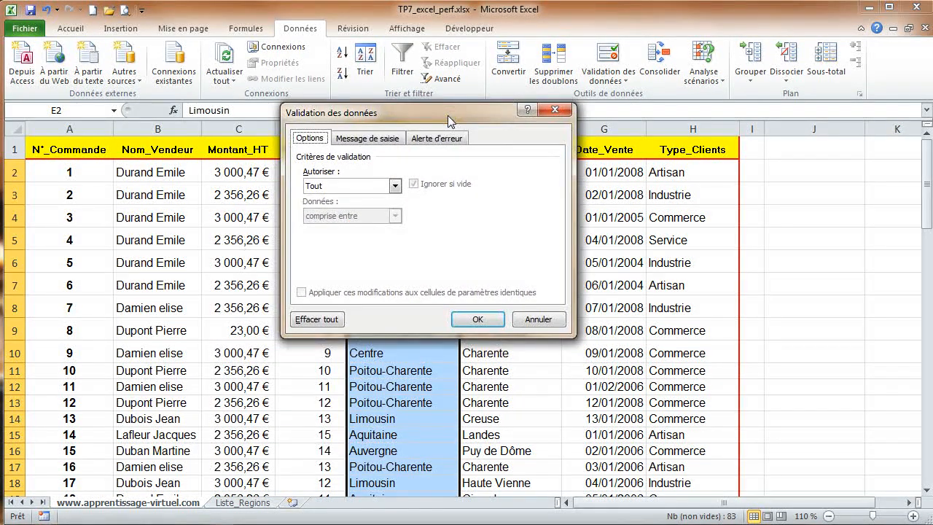
left_click(337, 187)
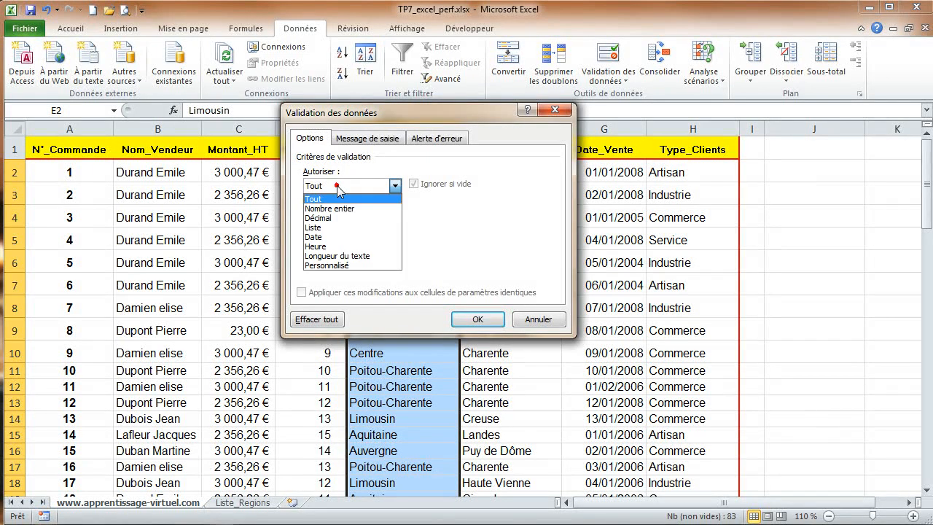
left_click(338, 228)
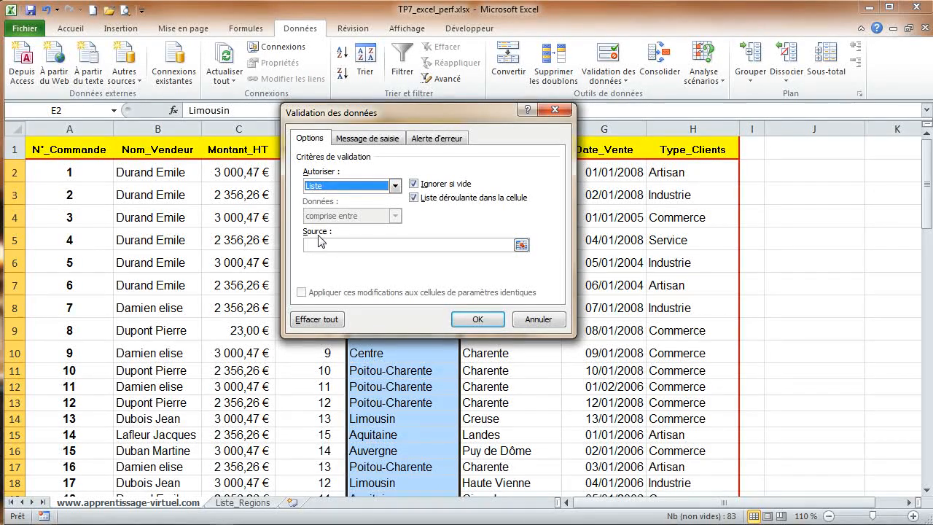
left_click(346, 245)
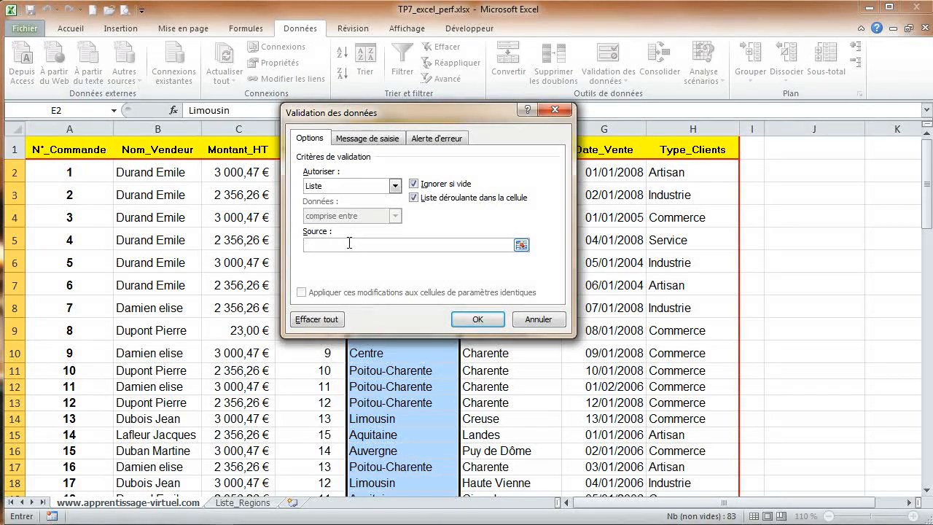
type("=mesregions")
Step: Set the validation input message title to bonjour and the message text to contrainte de liste
left_click(376, 141)
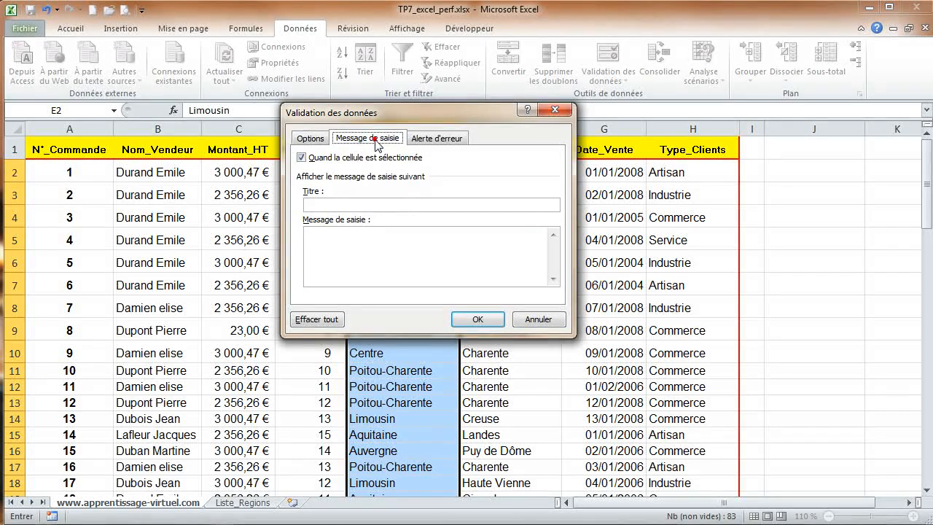
left_click(340, 205)
type("onjour")
left_click(350, 240)
type("contra")
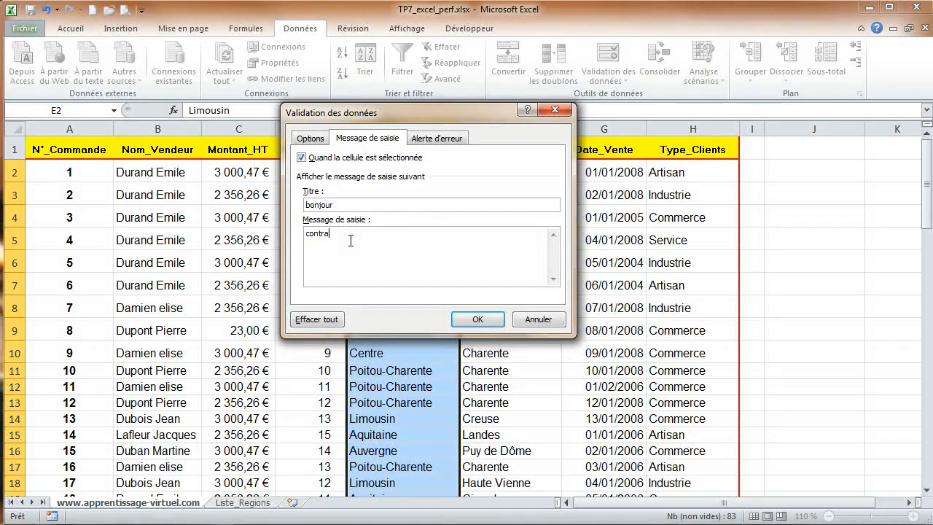
type("inte de.liste")
Step: Set an Arrêt-style error alert titled attention with the message prendre une valeur dans la liste
left_click(441, 139)
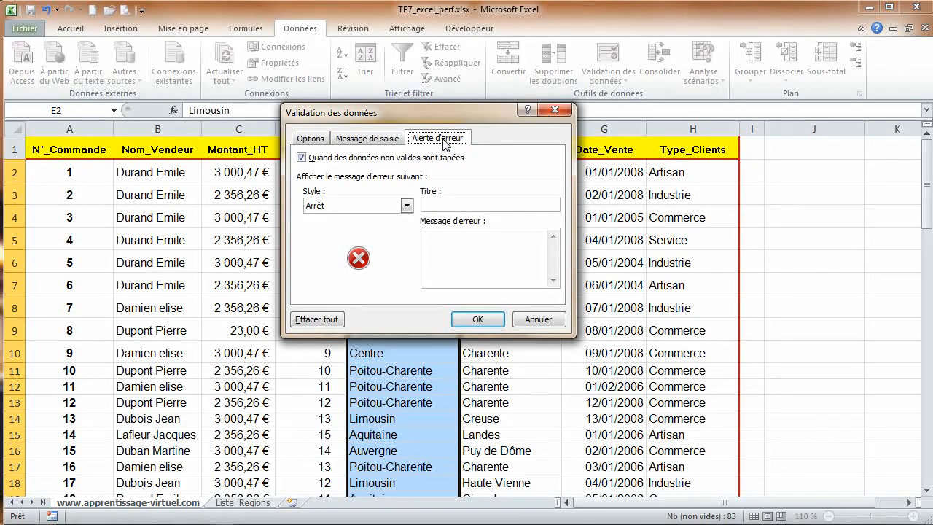
left_click(407, 207)
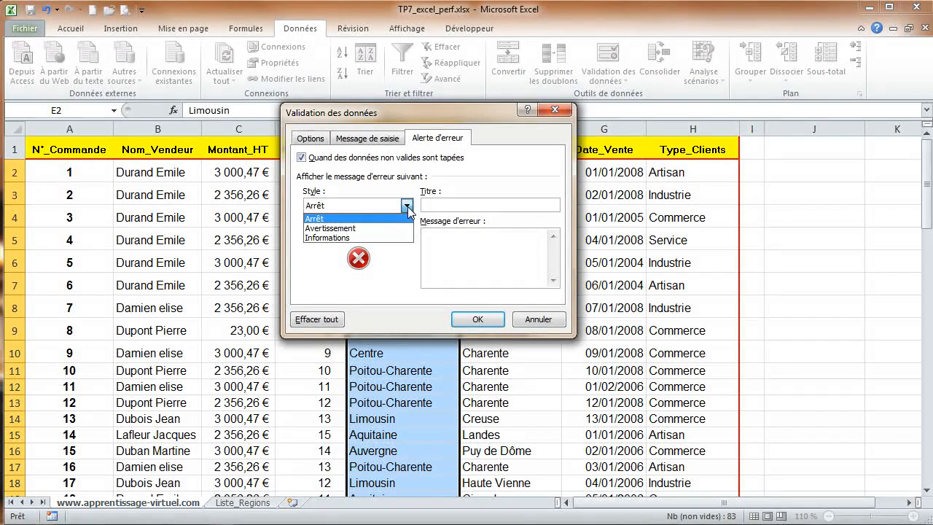
left_click(407, 207)
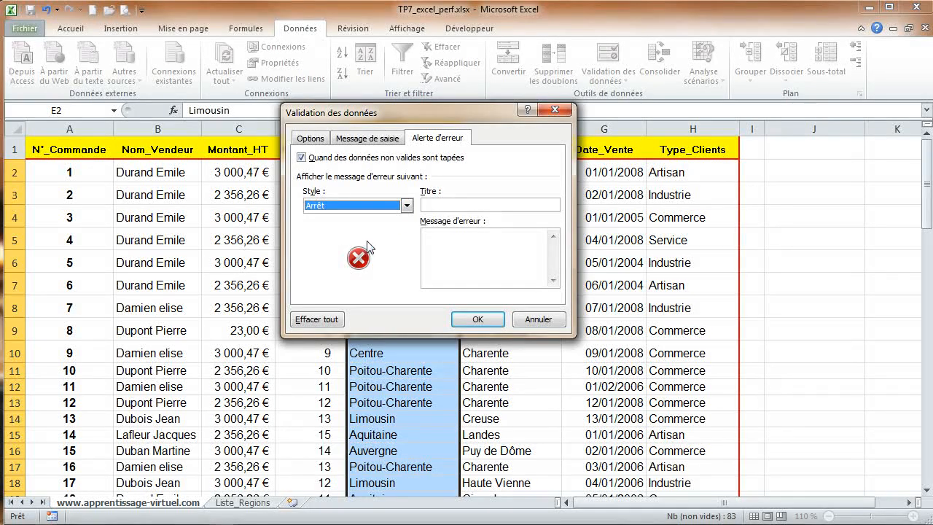
left_click(467, 204)
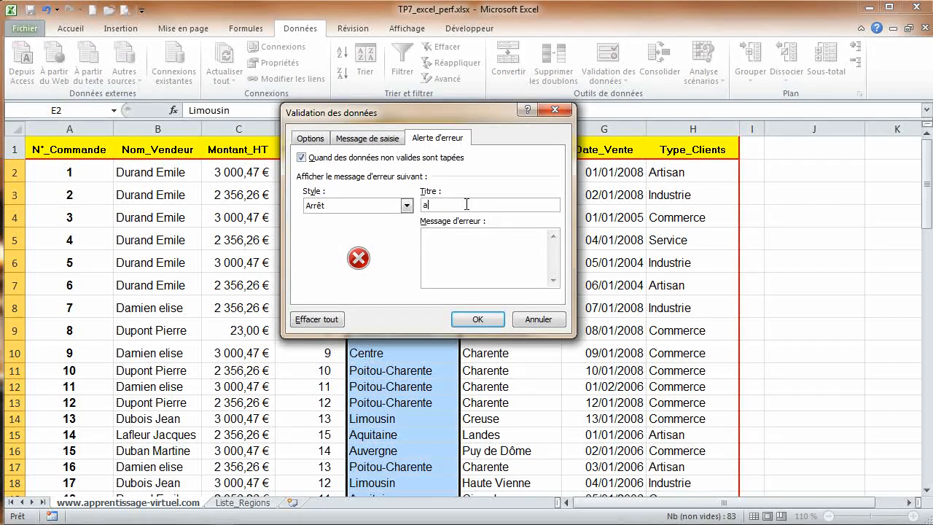
type("atention")
left_click(431, 207)
type("t")
left_click(469, 240)
type("prendre une raleur dans la liste")
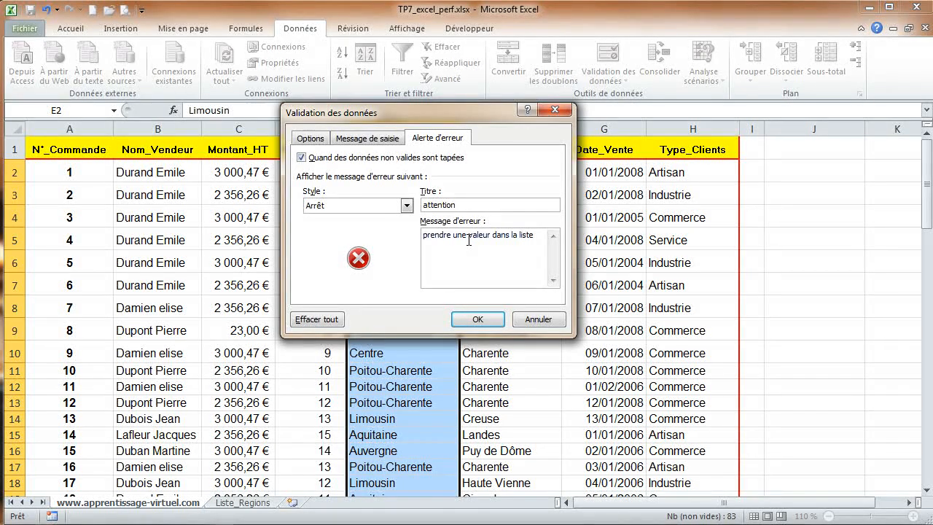
Step: Review the input message and criteria settings and apply the validation to the Region cells
left_click(381, 140)
left_click(311, 139)
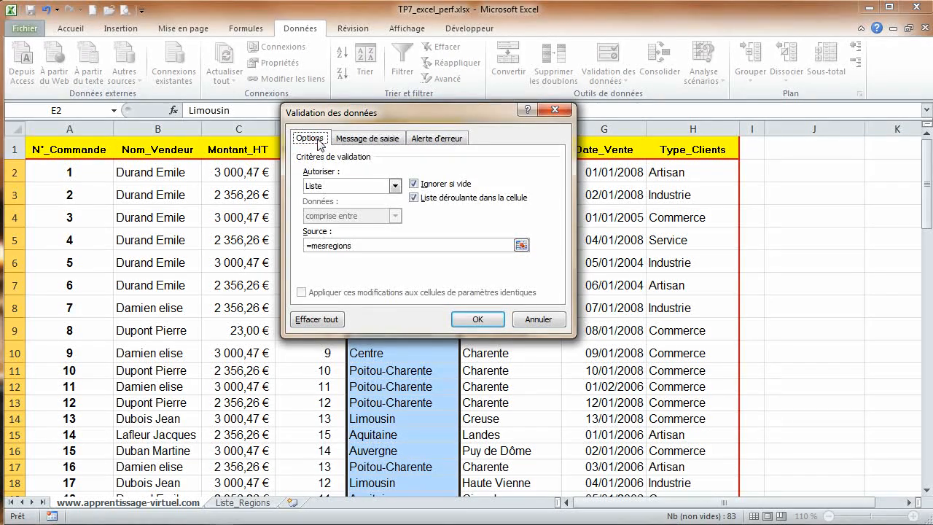
left_click(478, 318)
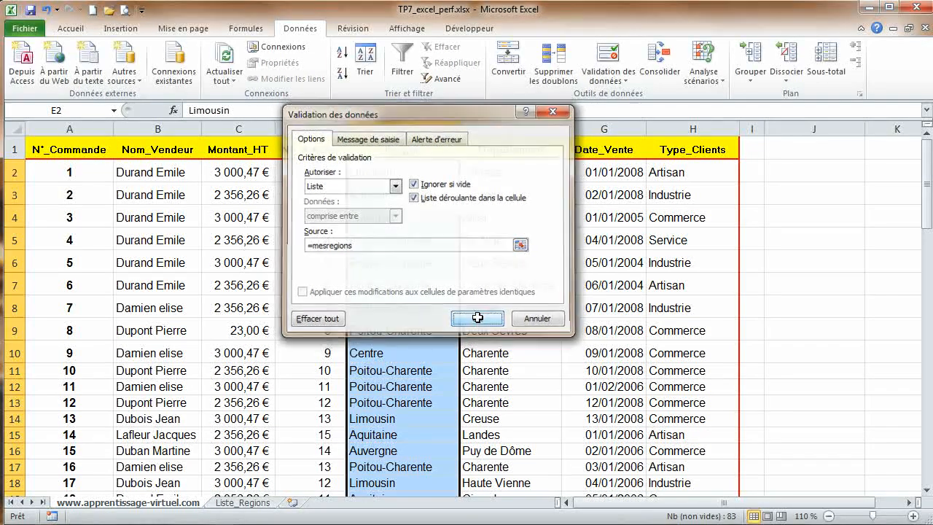
Step: Pick Auvergne for cell E7 from its region drop-down list
left_click(421, 286)
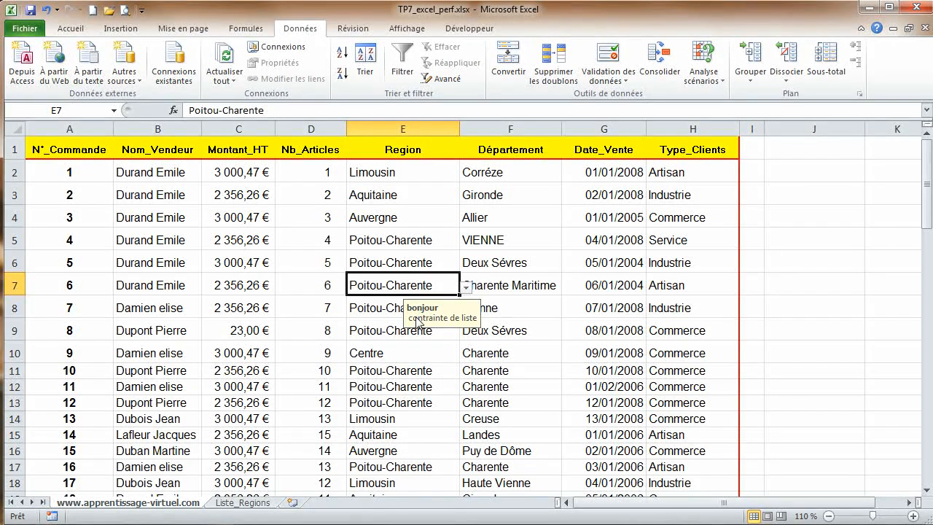
left_click(466, 289)
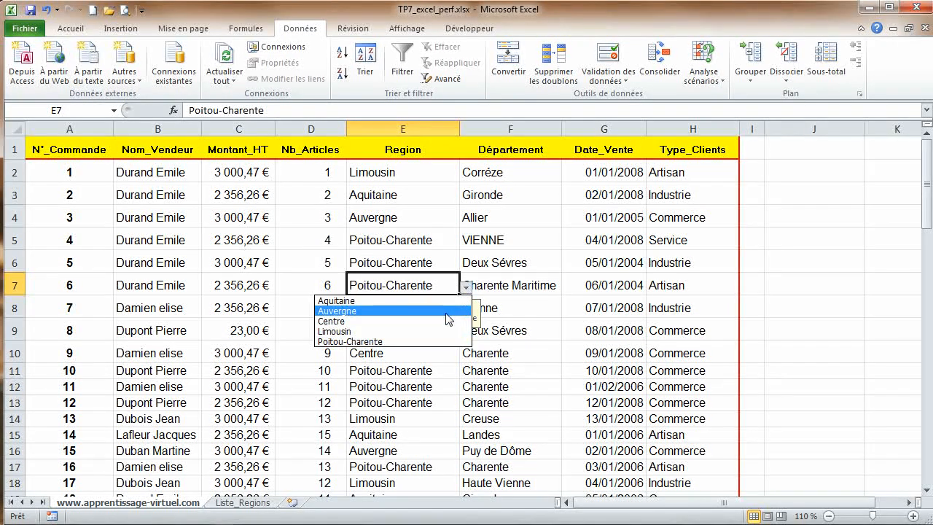
left_click(448, 316)
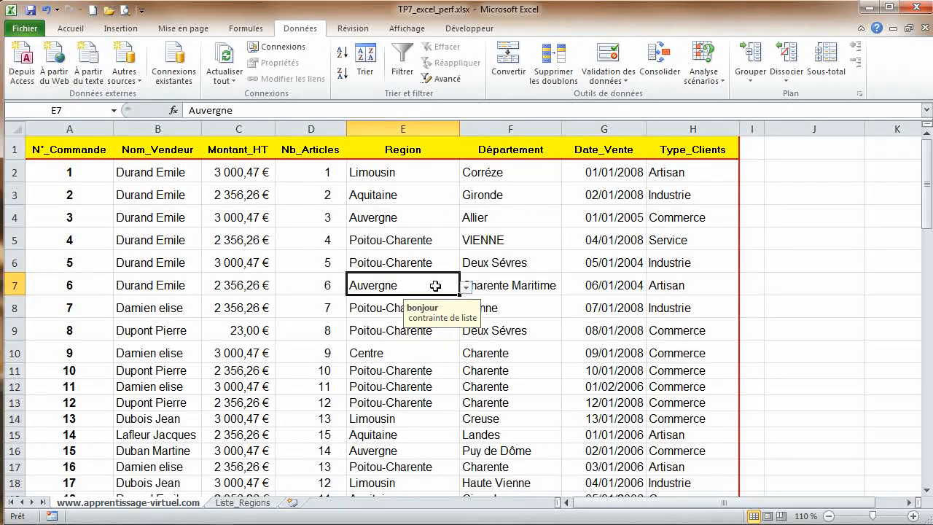
Step: Try to enter picardie in E7, retry, then cancel the rejected entry
type("picardie")
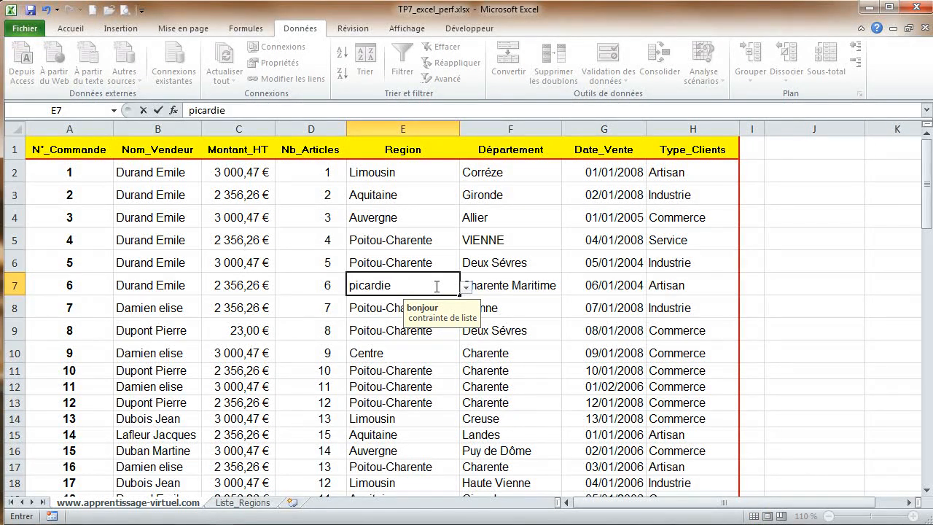
key("Return")
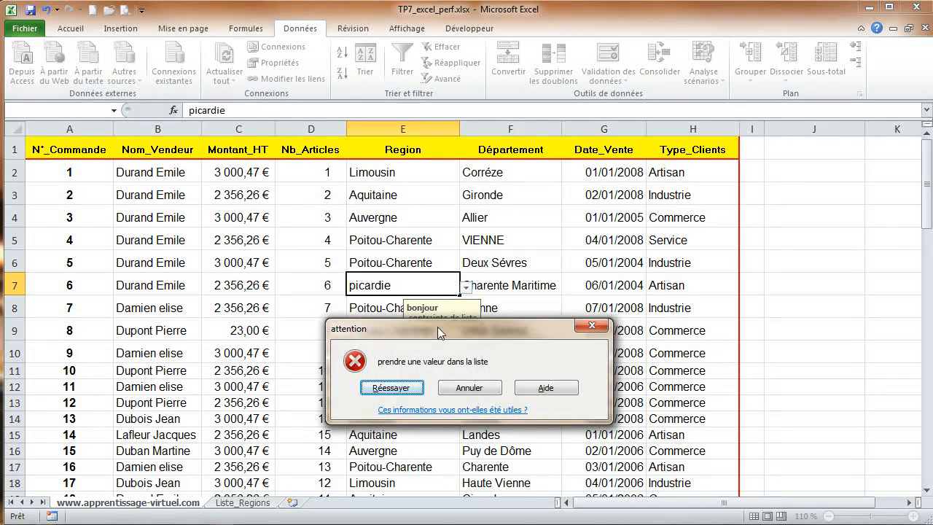
left_click_drag(438, 329, 339, 165)
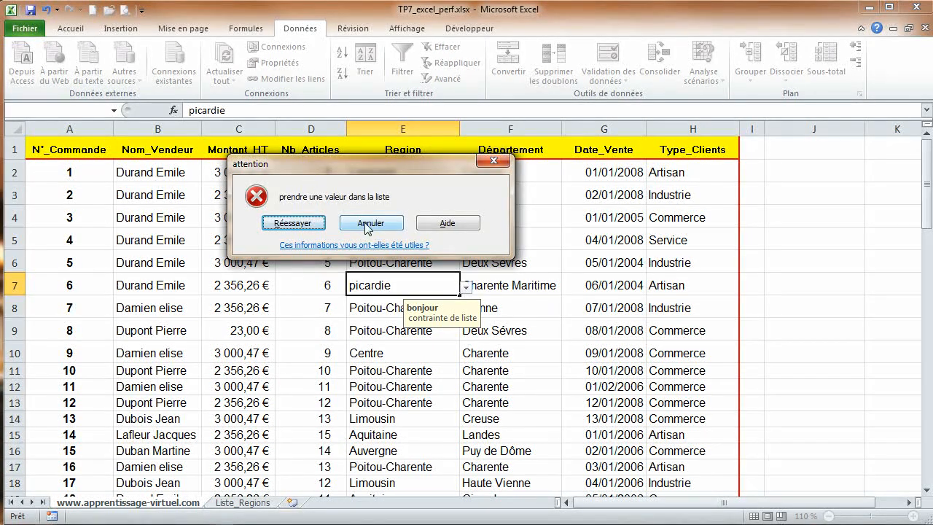
left_click(304, 226)
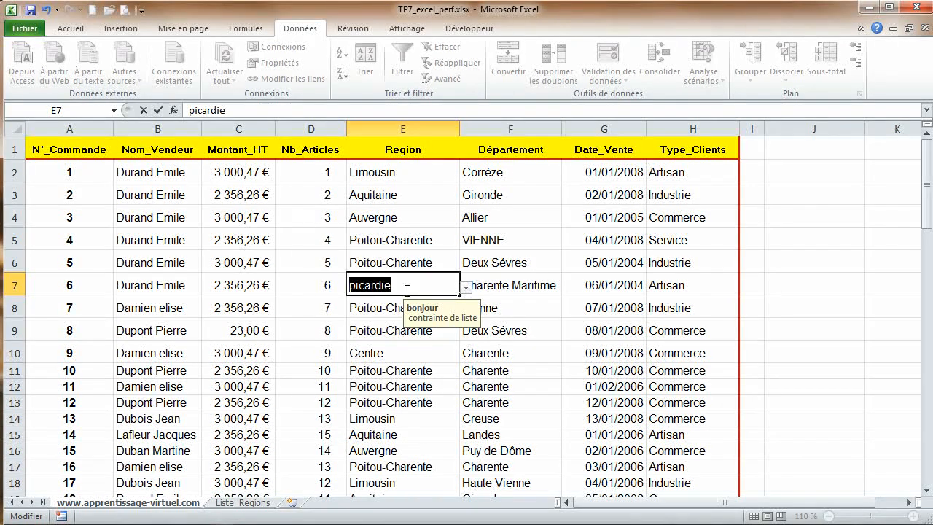
key("Return")
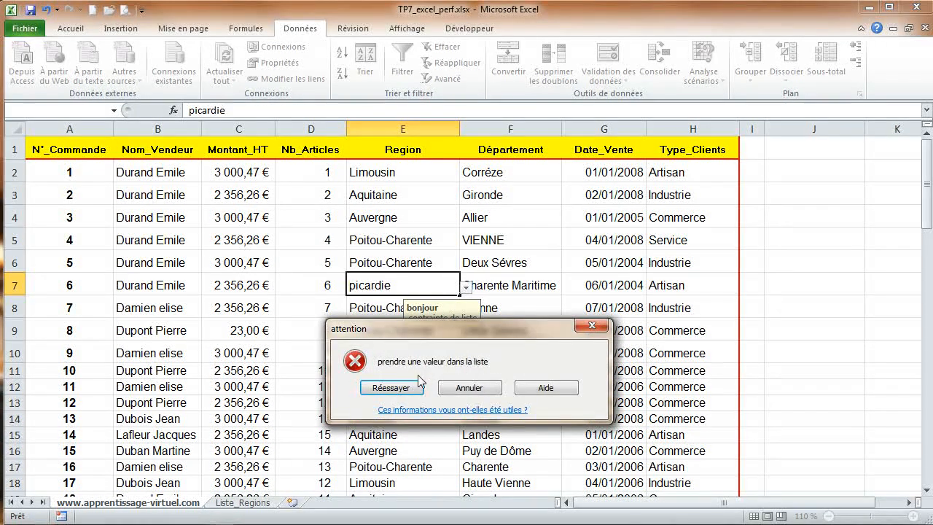
left_click(470, 388)
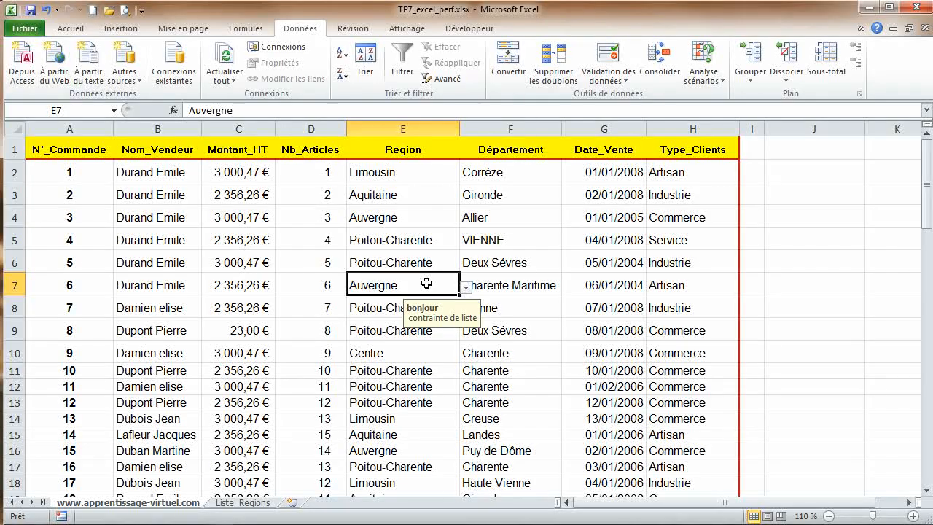
Step: Restrict the Date_Vente cells to dates greater than or equal to 01/01/2006 with a Date validation rule
left_click(578, 243)
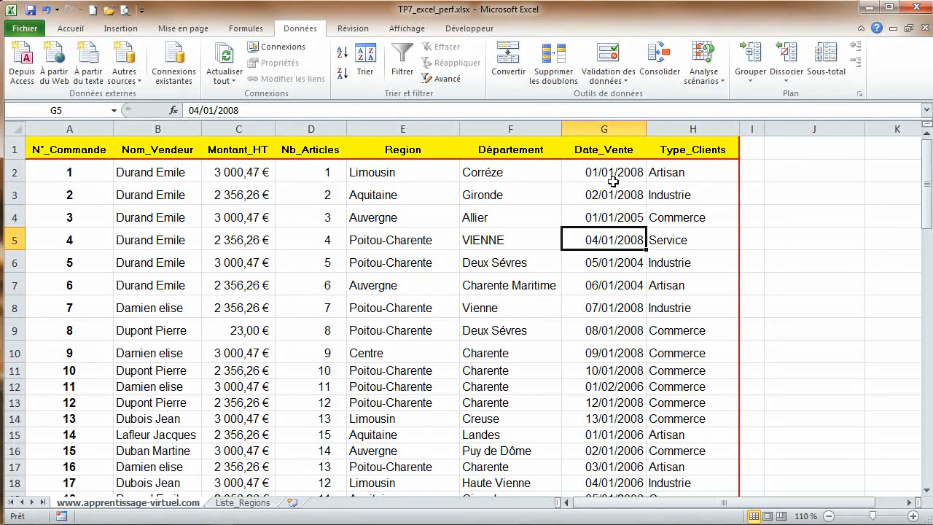
left_click_drag(608, 172, 627, 465)
left_click_drag(927, 436, 926, 164)
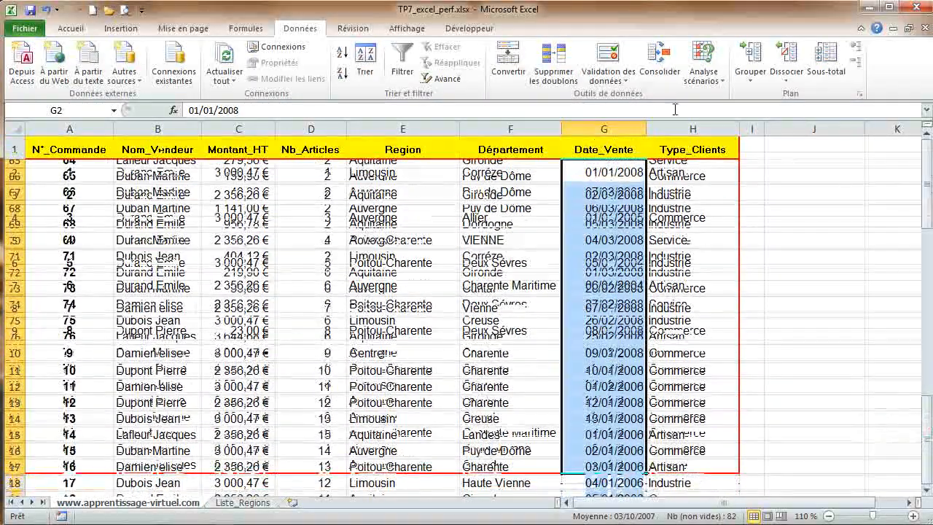
left_click(611, 54)
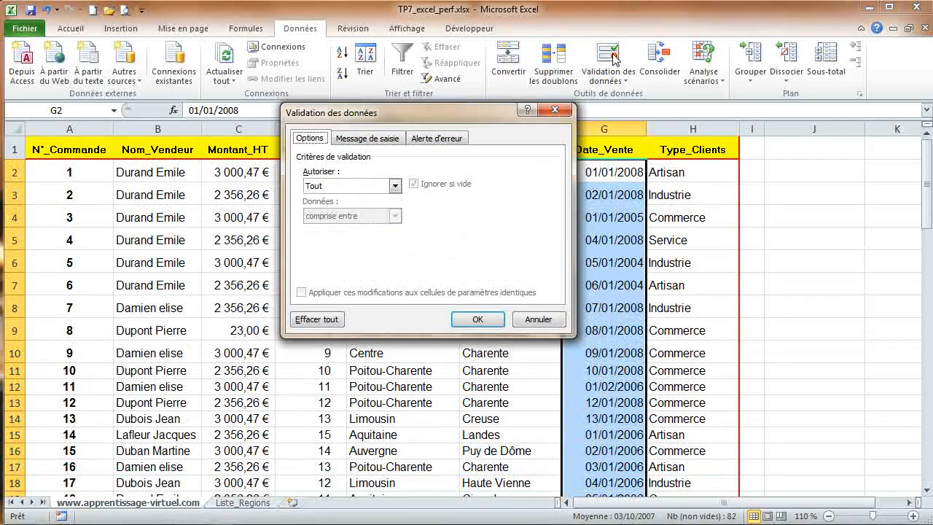
left_click(395, 186)
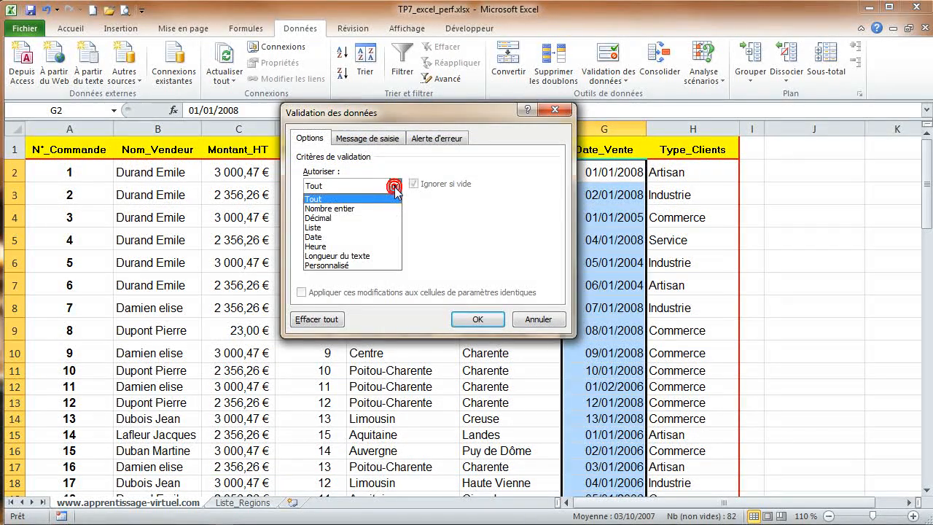
left_click(332, 239)
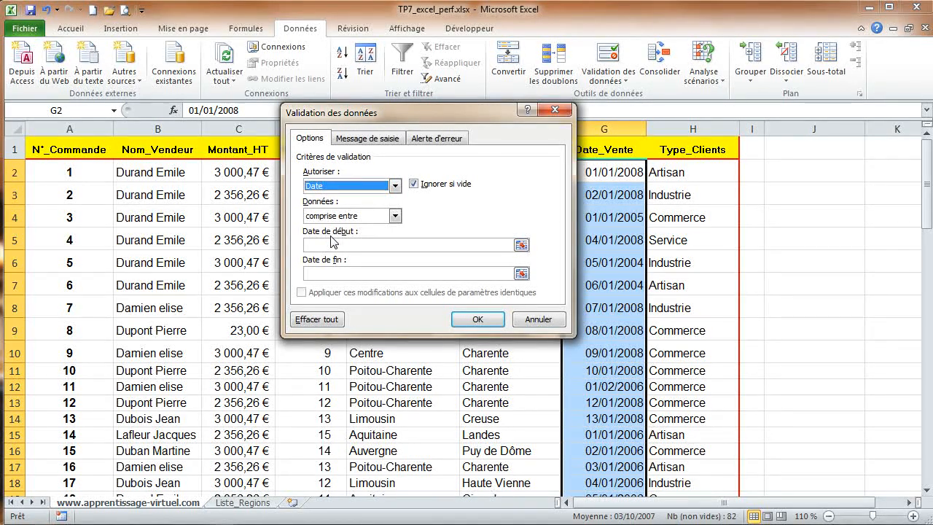
left_click(361, 217)
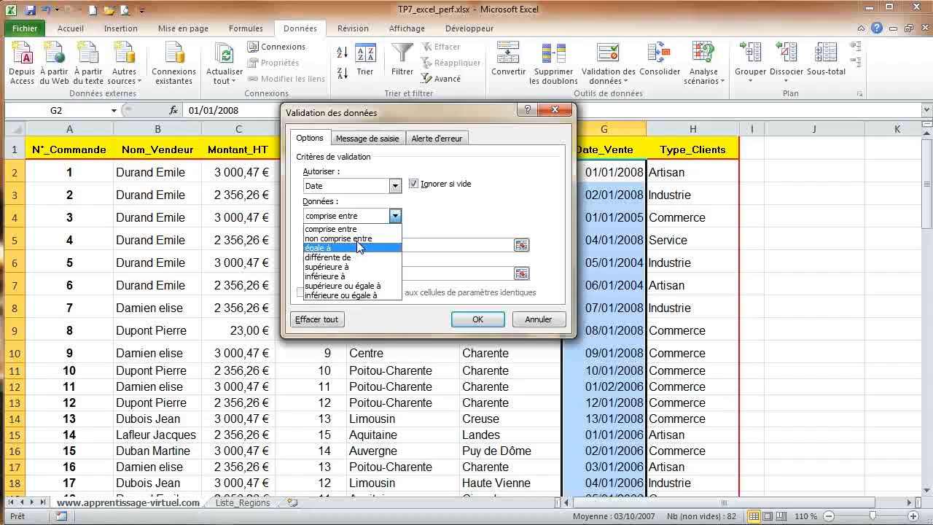
left_click(361, 286)
left_click(371, 244)
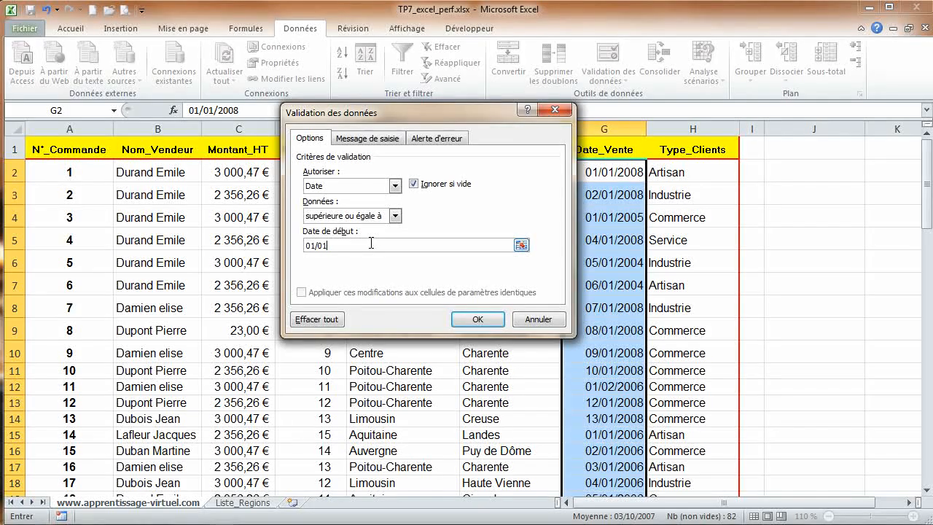
type("01/01/2006")
left_click(479, 321)
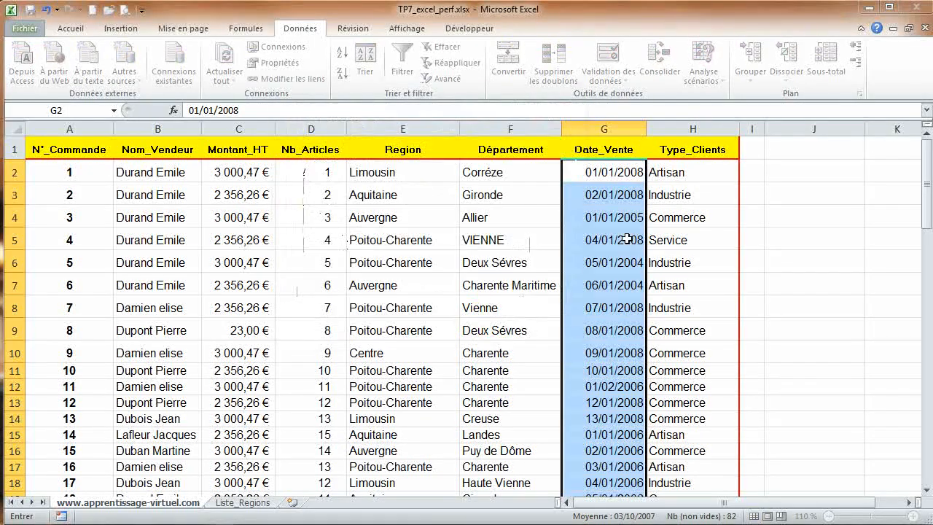
Step: Try to enter kk in cell G2 and cancel the rejected entry
left_click(599, 175)
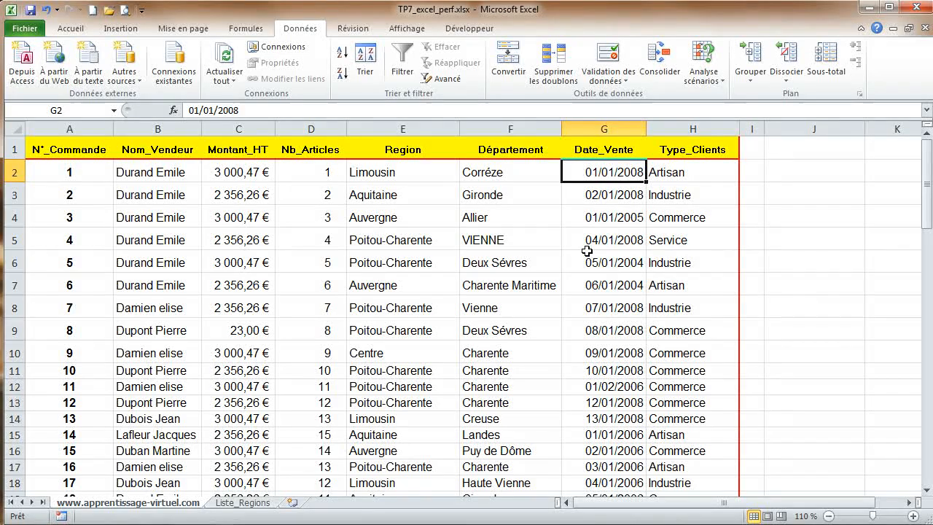
type("kk")
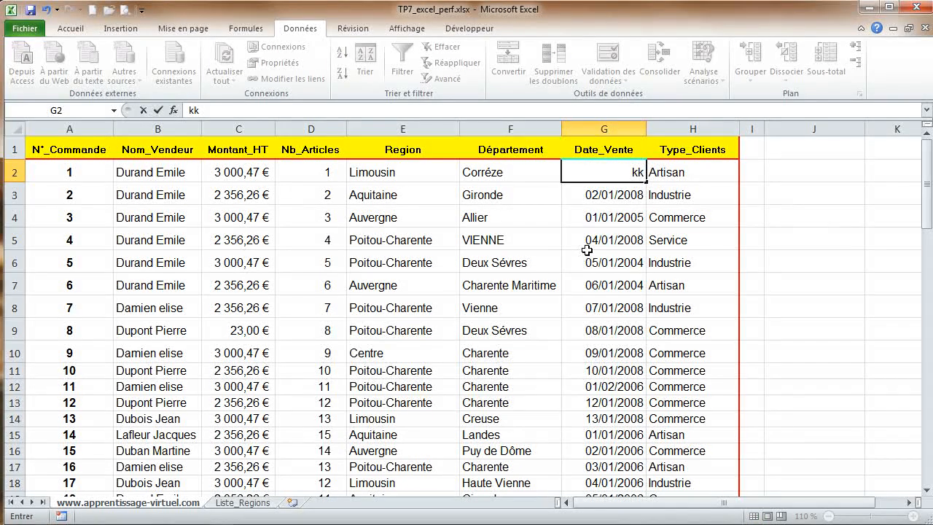
key("Return")
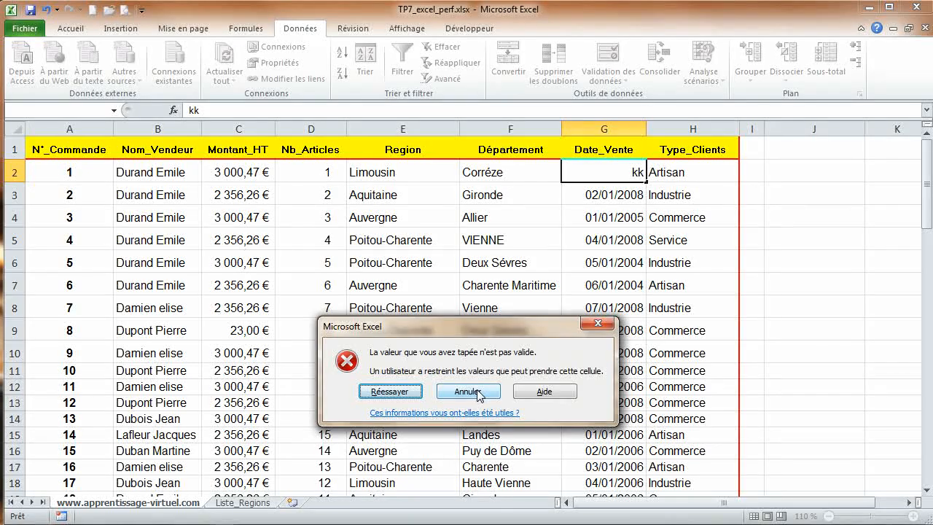
left_click(476, 390)
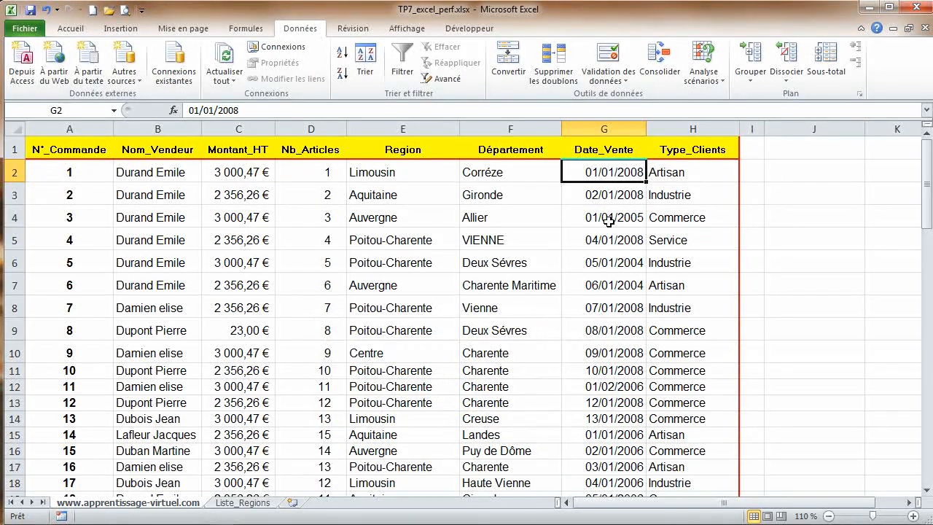
Step: Give the date cells a Warning-style error alert titled attention with the message une date doit etre >=01/01/2006
left_click_drag(616, 170, 642, 472)
left_click_drag(927, 455, 927, 156)
left_click(609, 63)
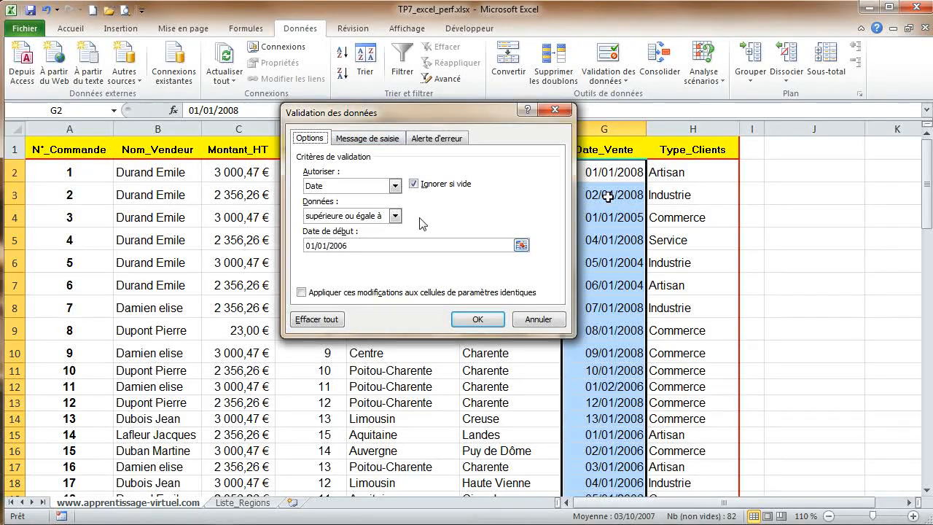
left_click(435, 139)
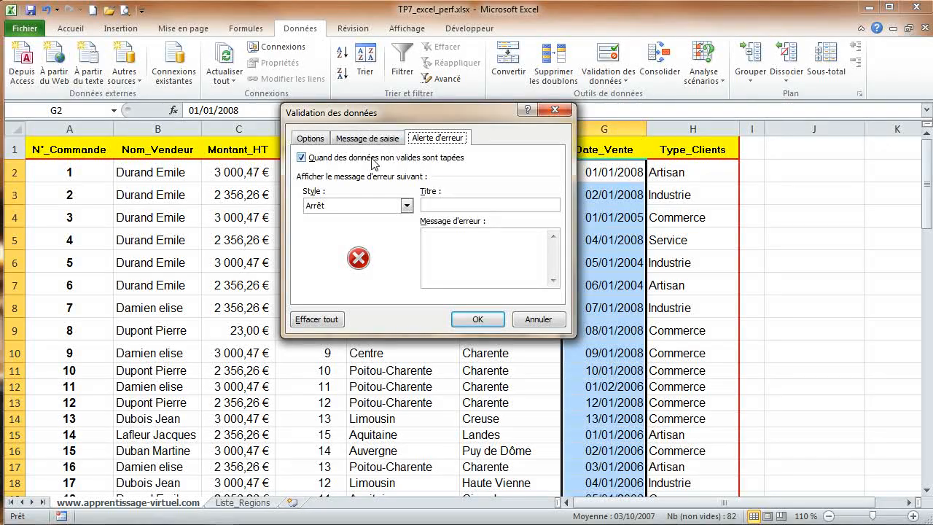
left_click(407, 206)
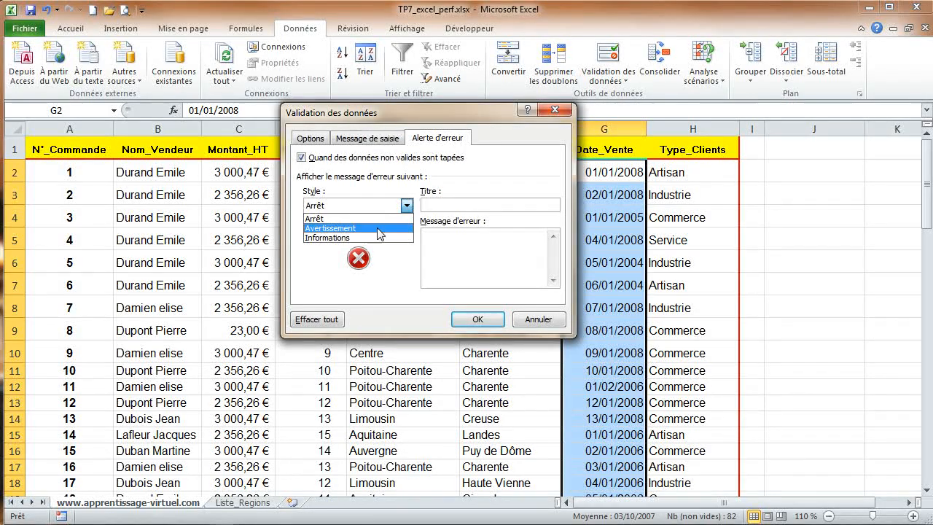
left_click(378, 228)
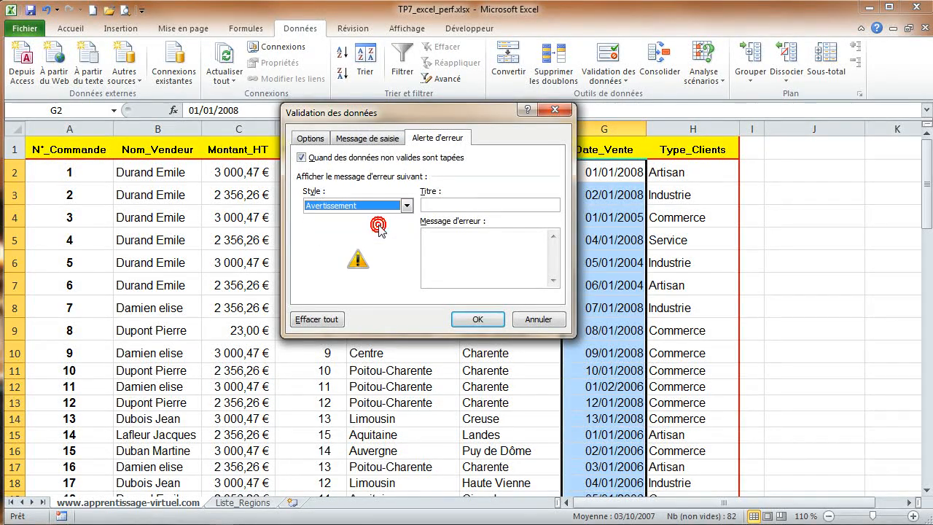
left_click(449, 204)
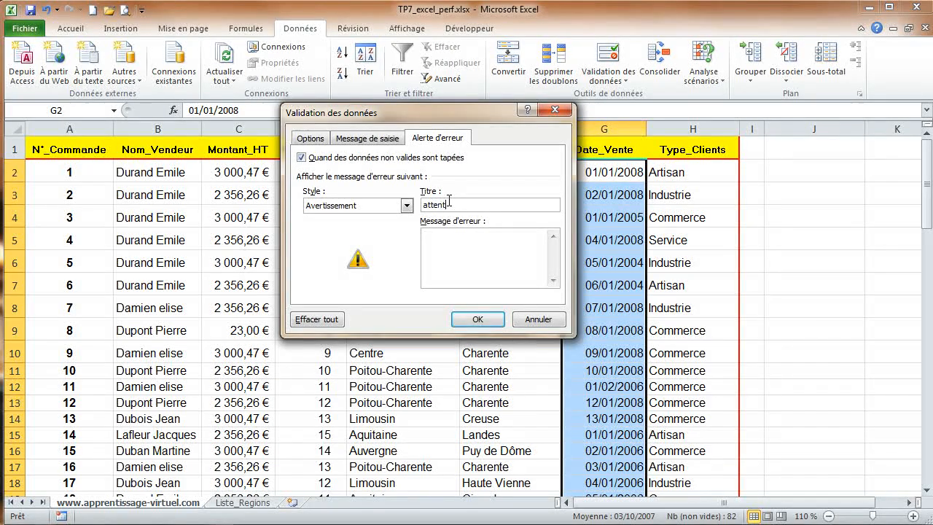
type("attention")
left_click(458, 240)
type("une date doit etre >=01/01/20")
key("BackSpace")
type("006")
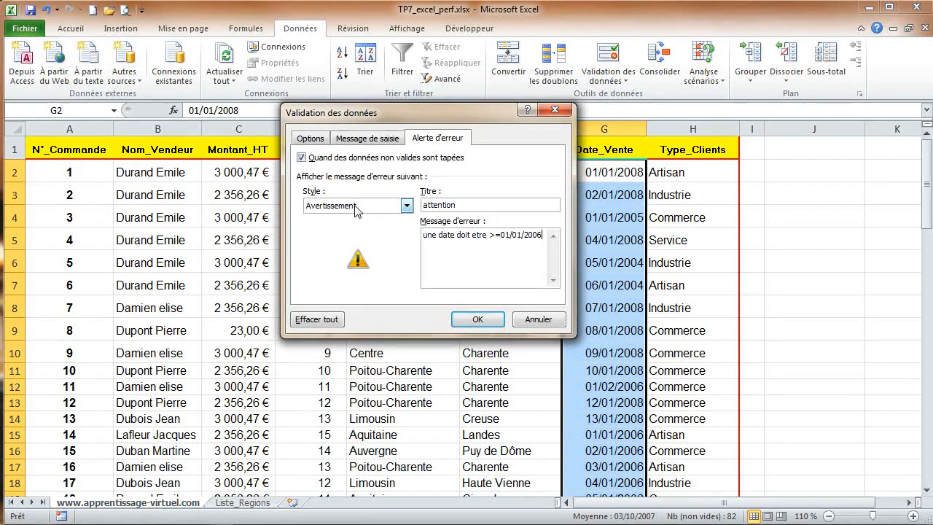
left_click(477, 320)
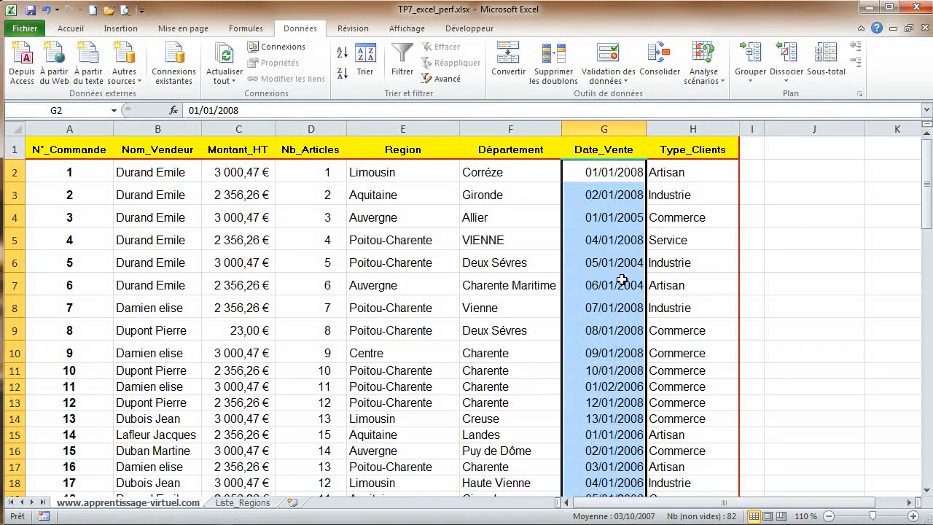
Step: Change G2's date to 01/01/2003 and accept it despite the warning
left_click(614, 173)
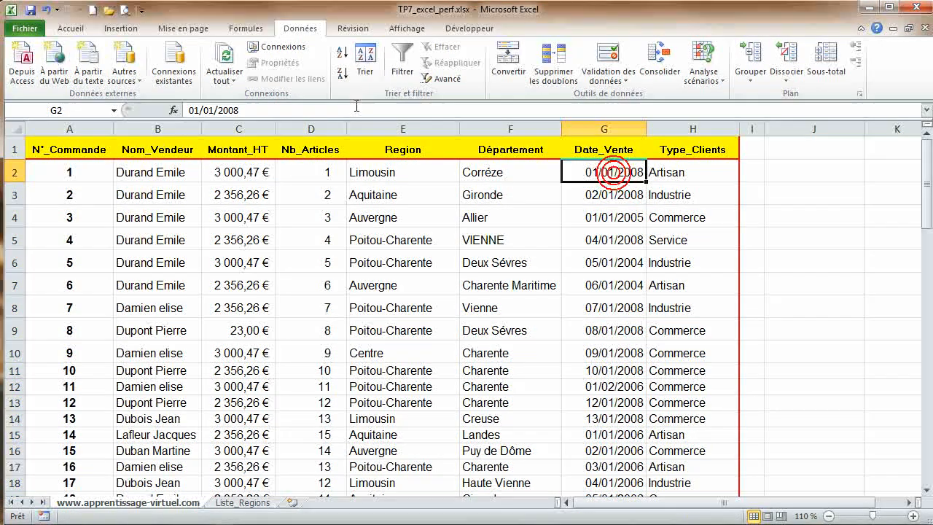
left_click(235, 111)
left_click(235, 110)
key("BackSpace")
type("3")
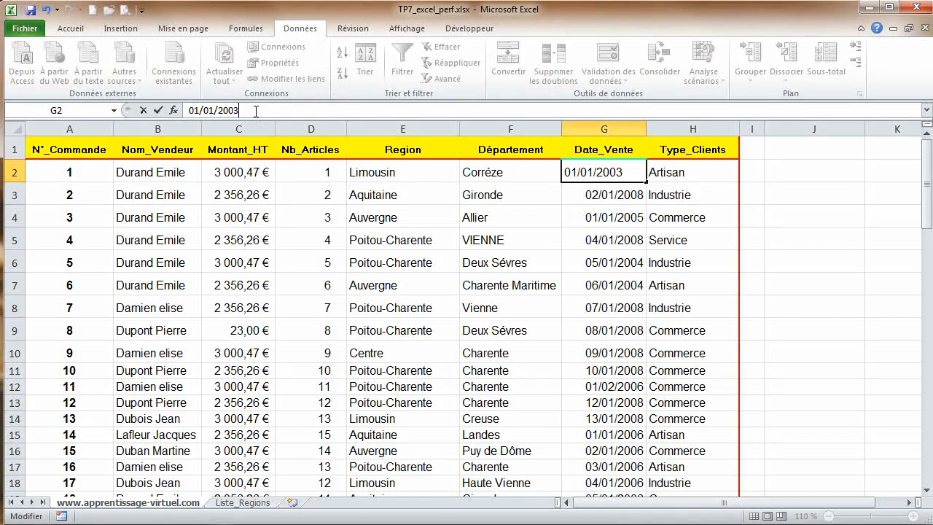
key("Return")
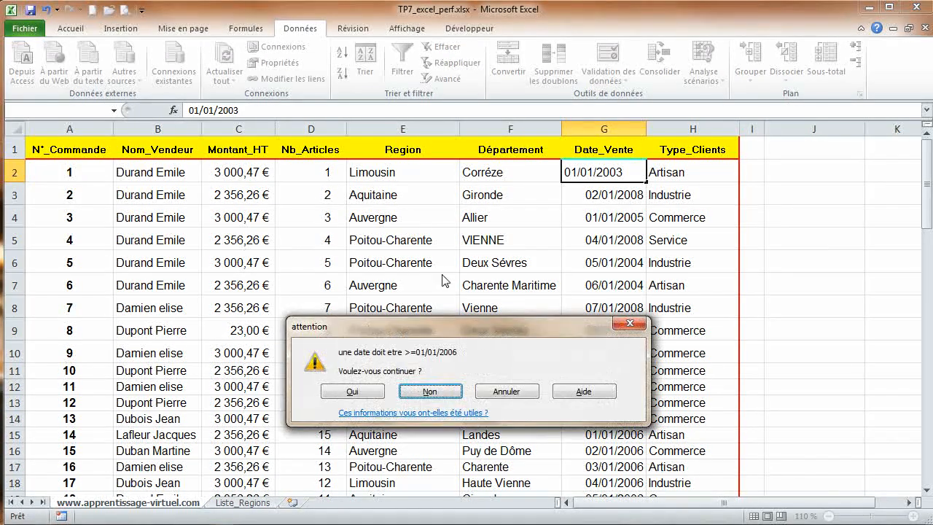
left_click_drag(448, 332, 468, 217)
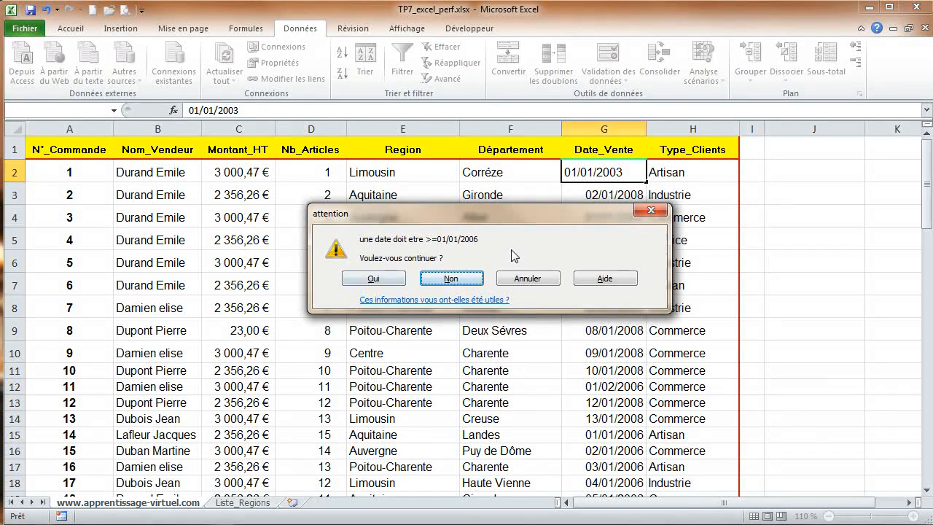
left_click(371, 278)
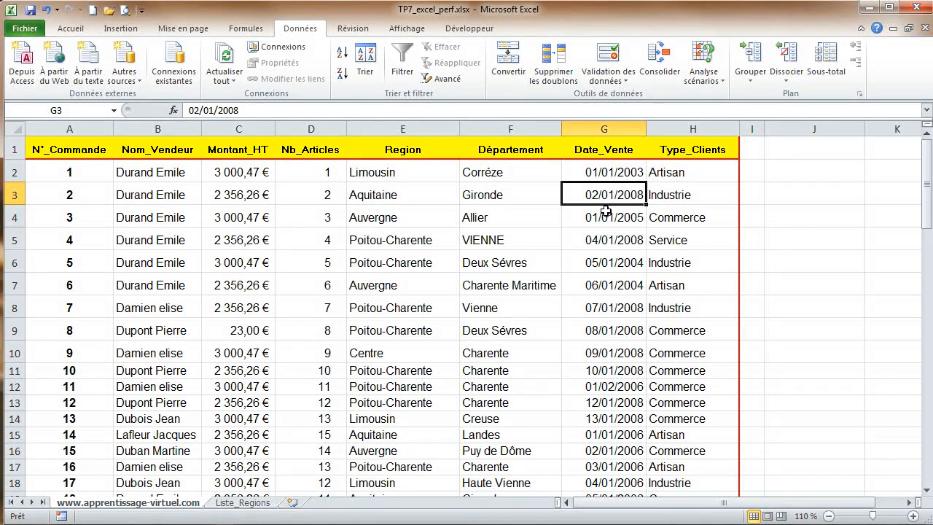
Step: Circle the invalid data in the sheet, then clear the validation circles
left_click(629, 84)
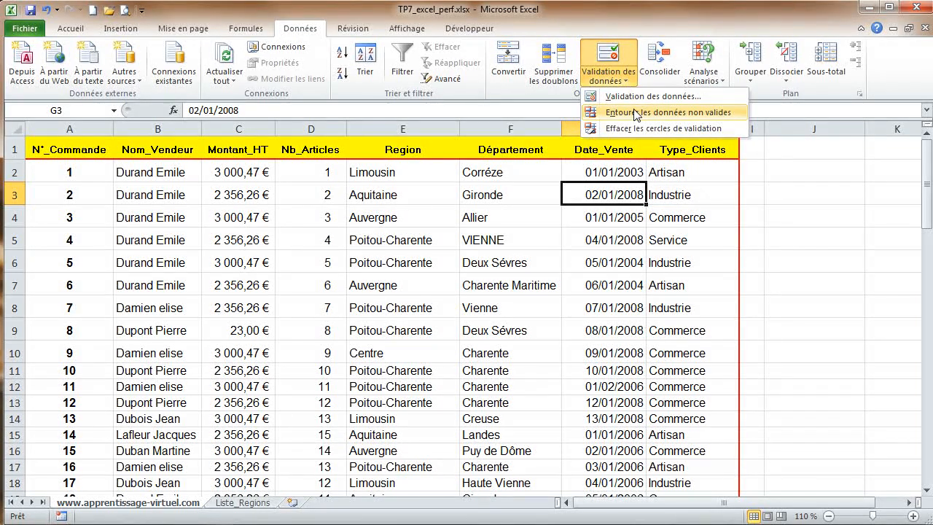
left_click(634, 111)
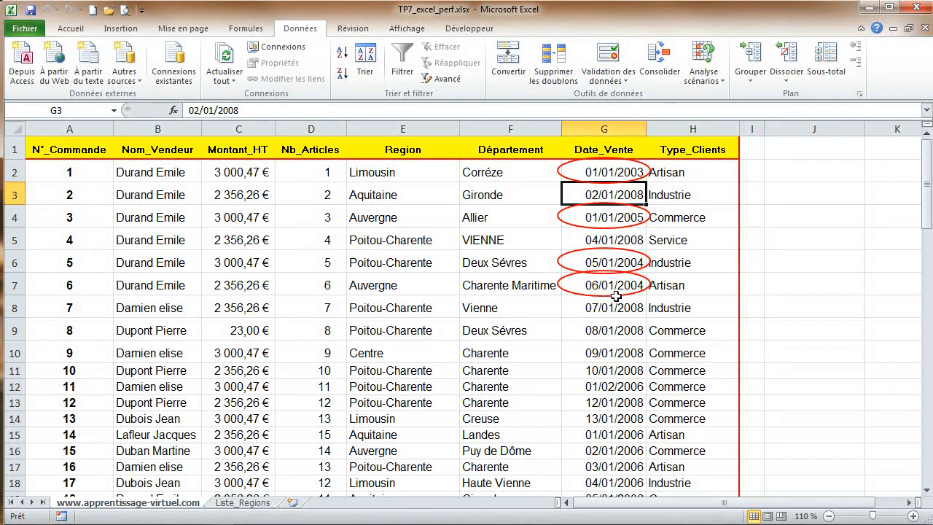
left_click(628, 84)
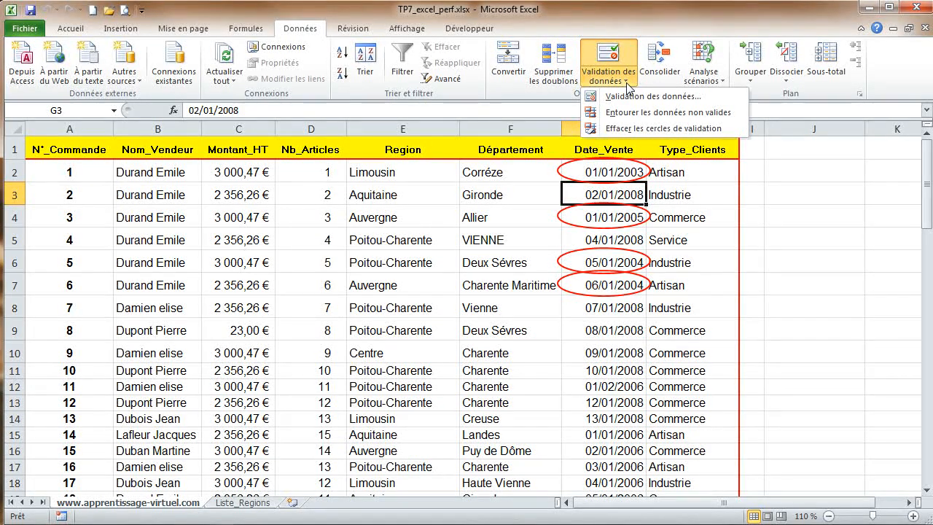
left_click(629, 130)
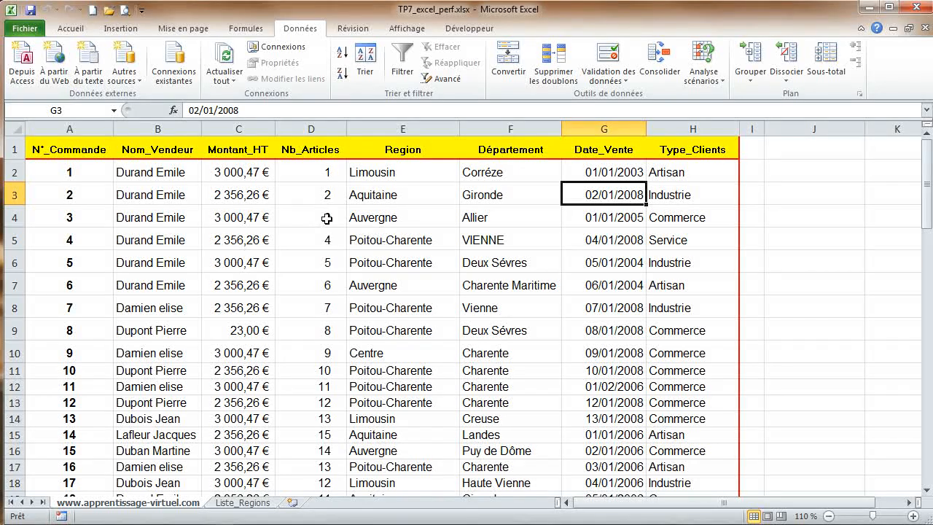
Step: Restrict the Nom_Vendeur column's data cells to a text length between 3 and 15
left_click(178, 172)
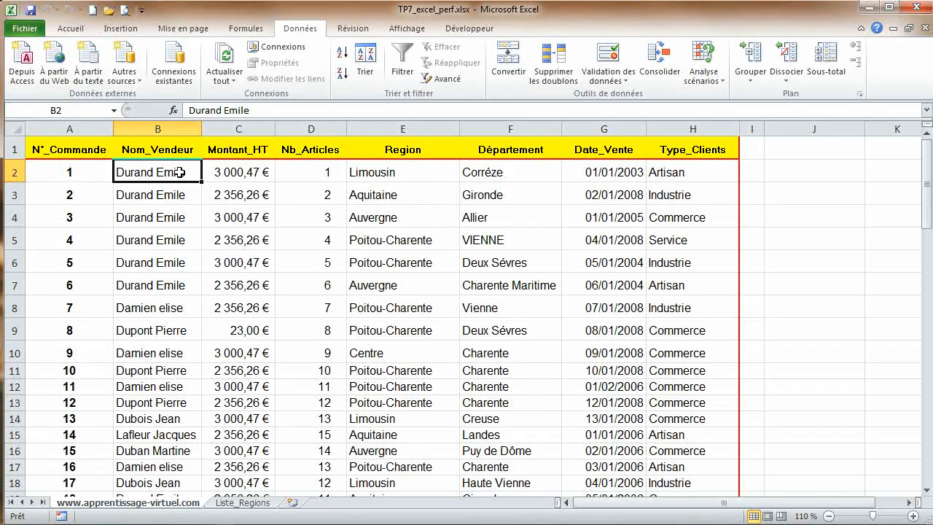
key("ctrl+shift+Down")
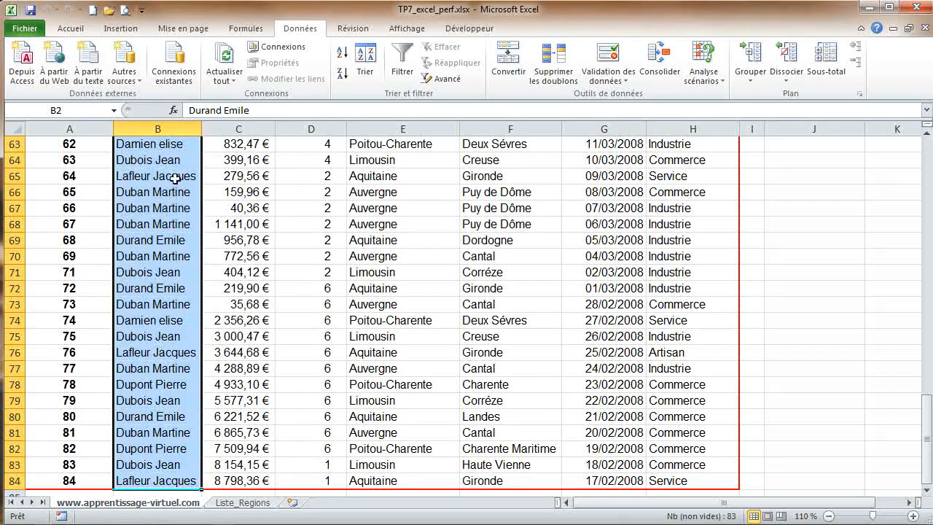
scroll(295, 233, "up", 7)
scroll(295, 233, "up", 14)
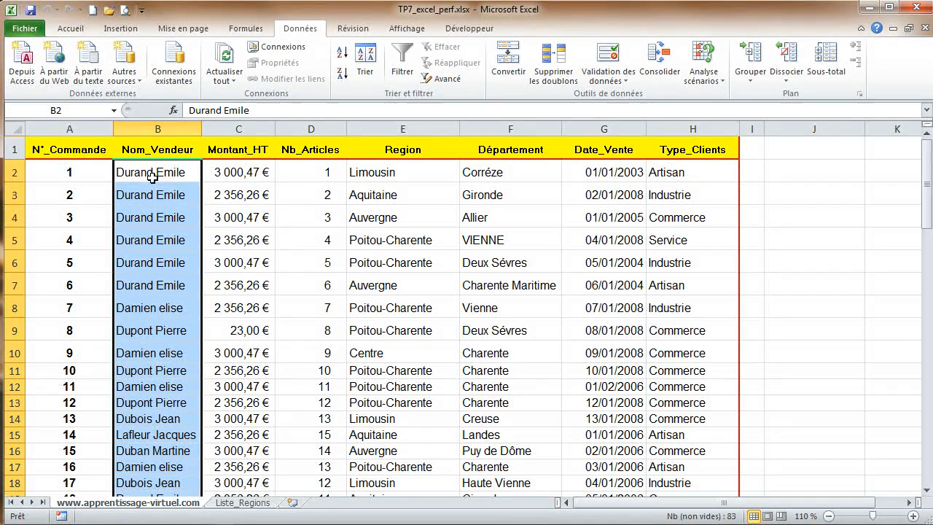
left_click(608, 62)
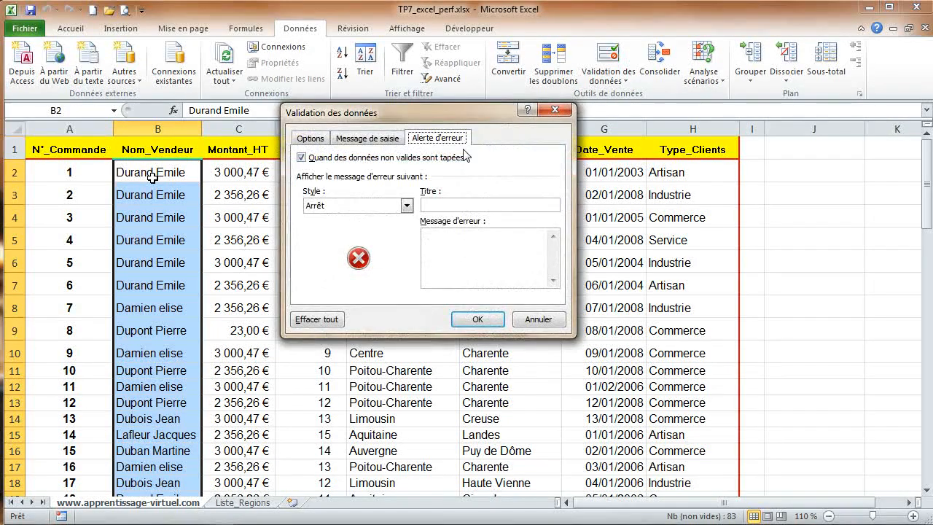
left_click(311, 138)
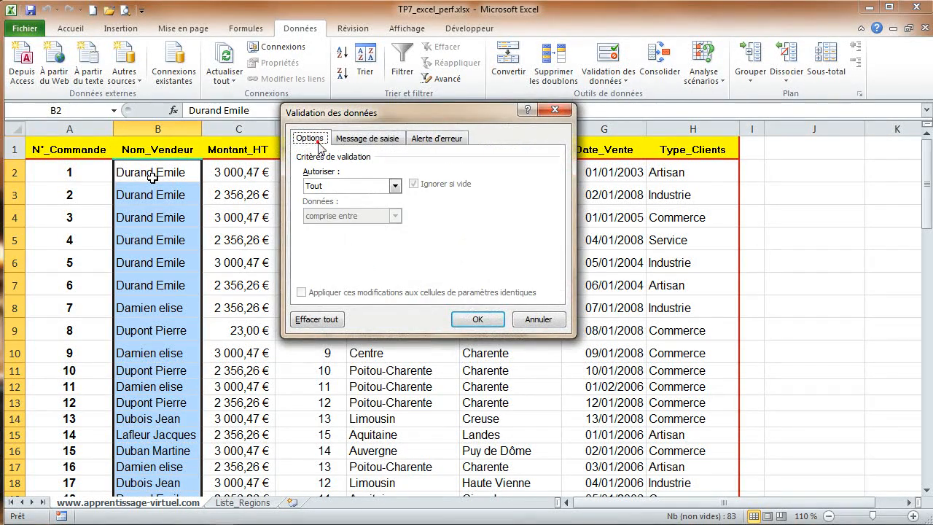
left_click(353, 185)
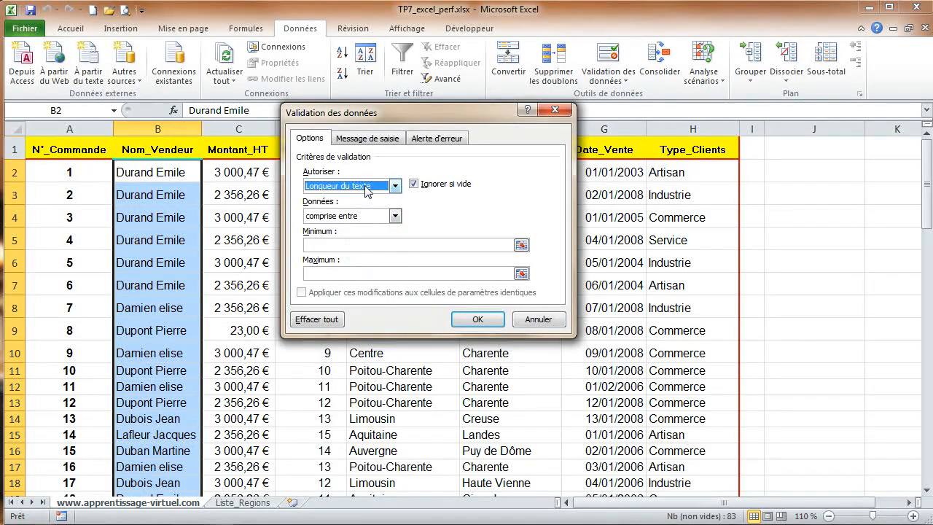
left_click(383, 245)
type("3")
left_click(390, 273)
type("15")
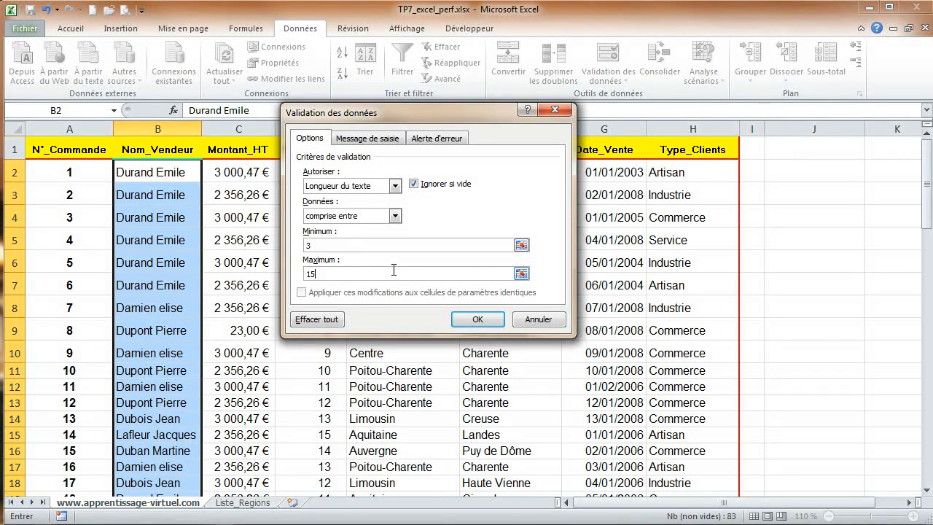
Step: Give the seller-name cells an Information-style error alert titled attention with the message longueur invalide
left_click(439, 138)
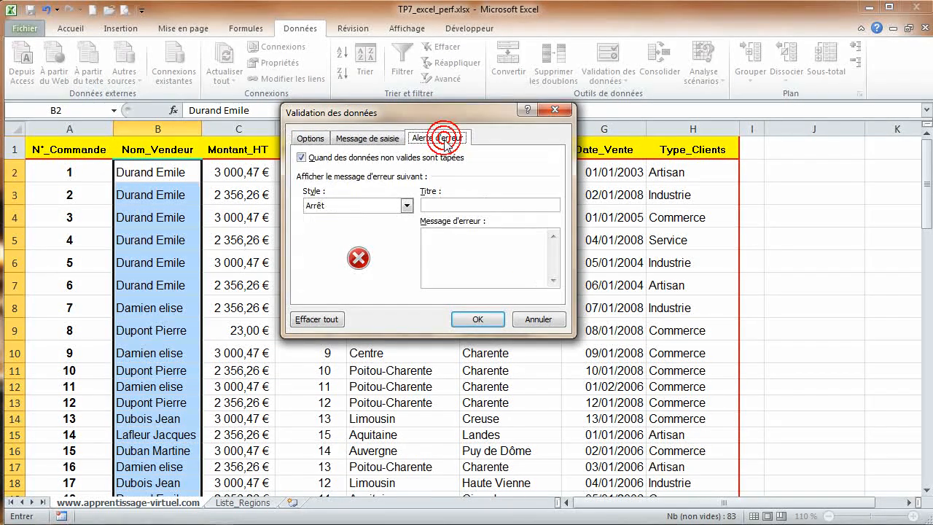
left_click(407, 207)
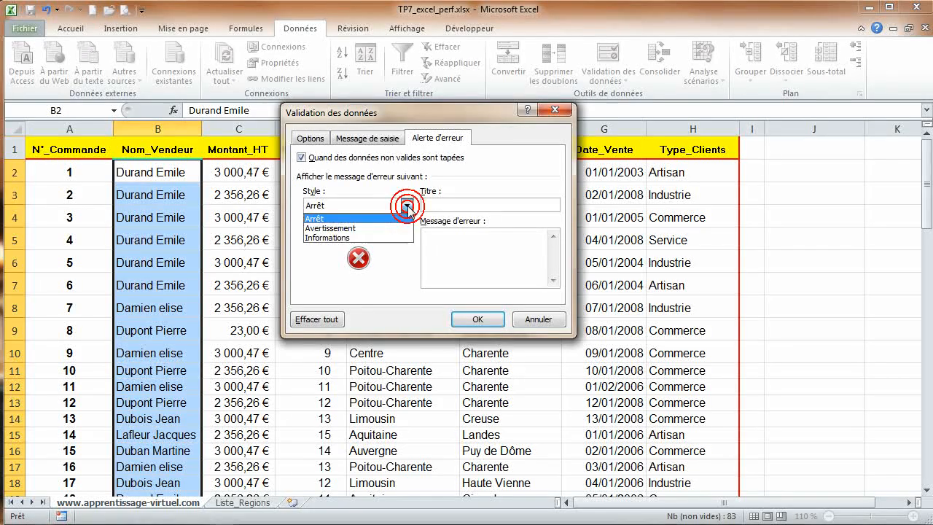
left_click(390, 237)
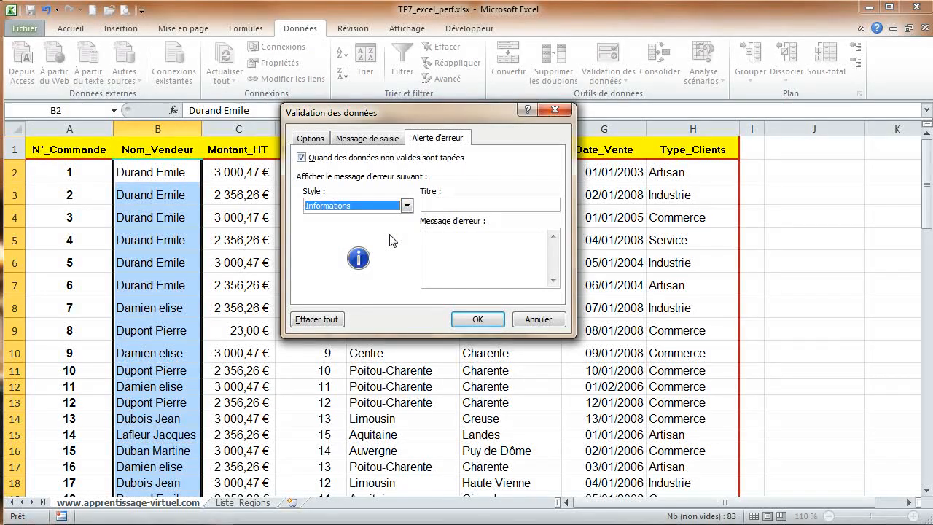
left_click(446, 206)
type("at")
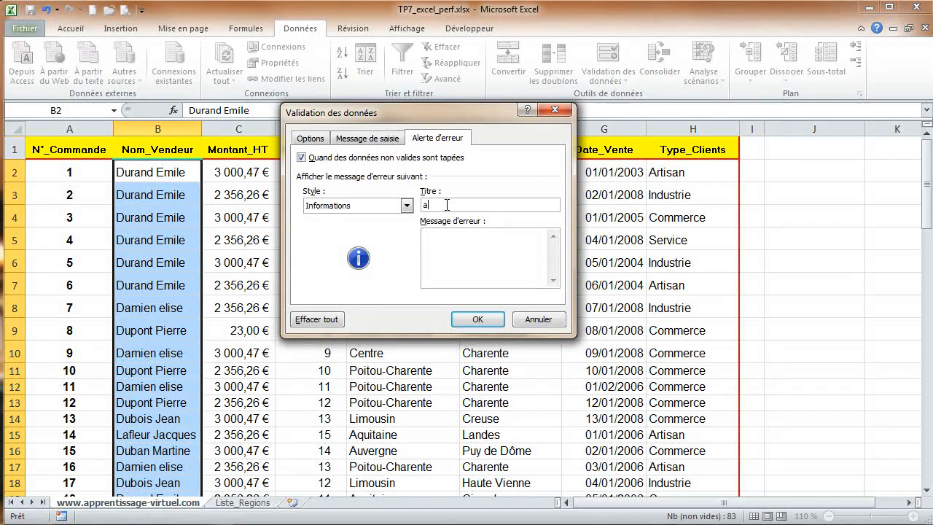
type("tention")
left_click(461, 241)
type("lo")
type("l")
type(" gueu")
type("r")
type(" n")
key("End")
type("nvalide")
left_click(478, 319)
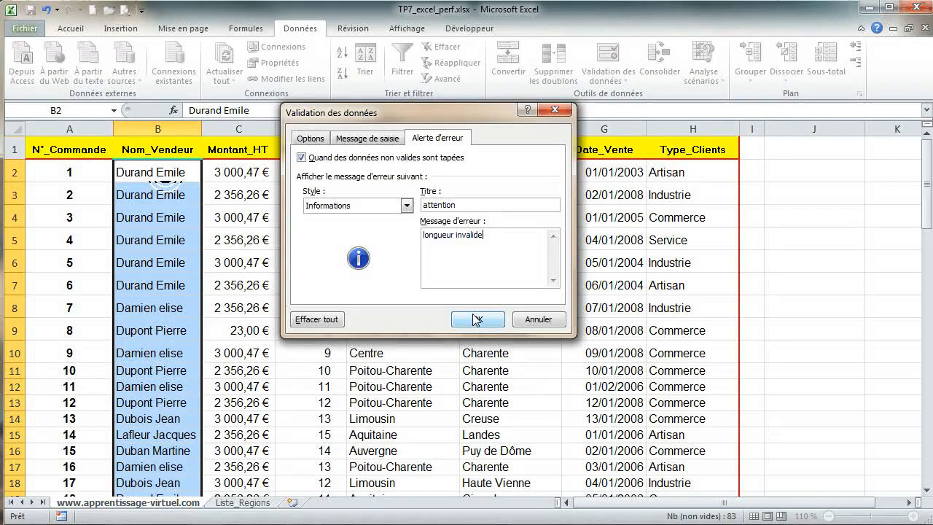
left_click(478, 319)
Step: Enter Pi in cell B2 and accept it despite the information alert
left_click(149, 172)
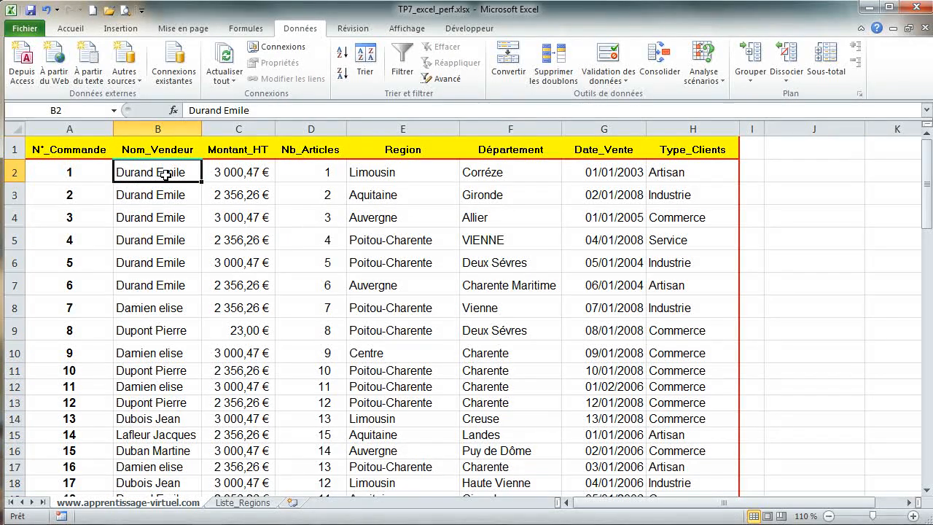
type("Pi")
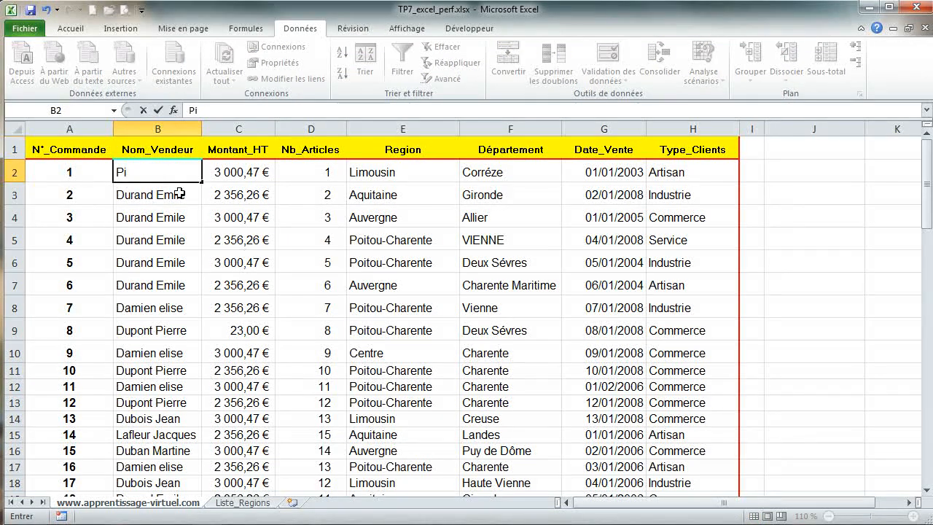
key("Escape")
type("Pi")
key("Return")
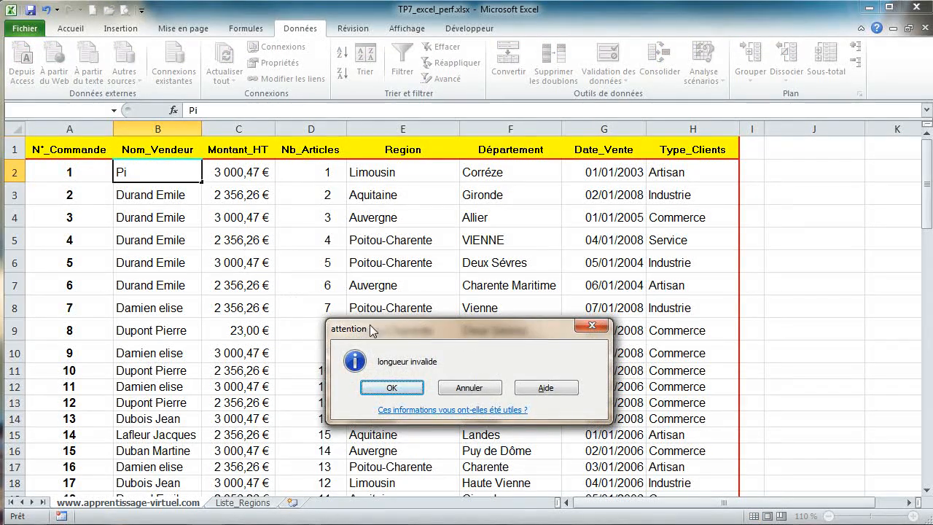
left_click(391, 387)
left_click_drag(382, 330, 354, 175)
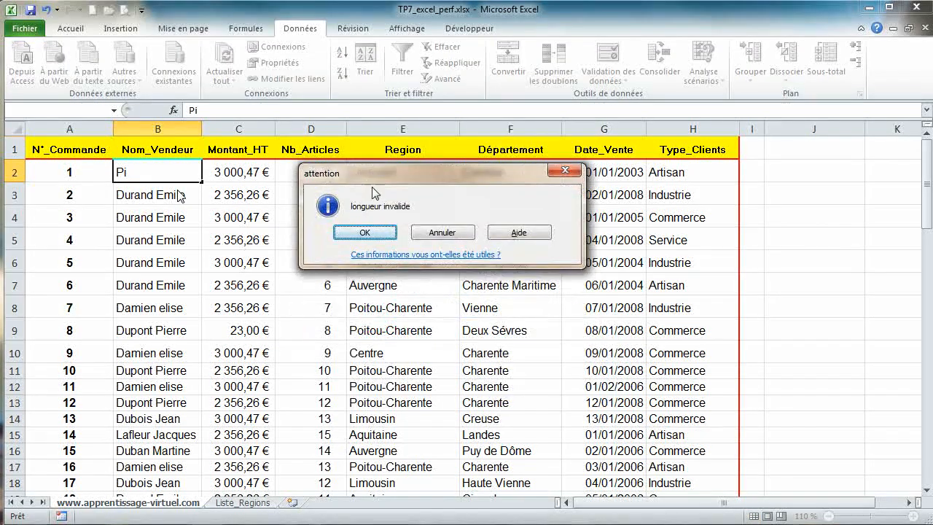
left_click(359, 230)
left_click(363, 232)
left_click(366, 233)
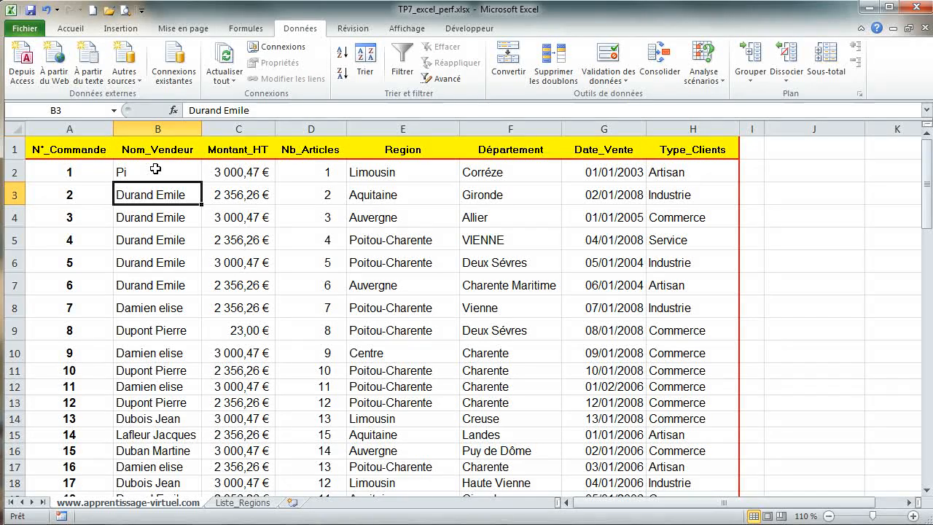
Step: Apply a custom validation to the Département column's data cells with the formula =EXACT(F2;MAJUSCULE(F2))
left_click(535, 218)
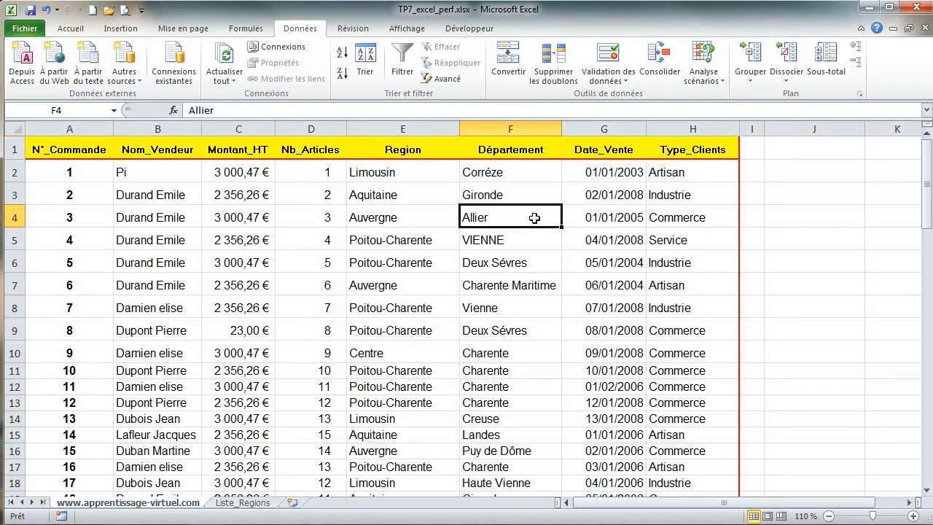
left_click(528, 169)
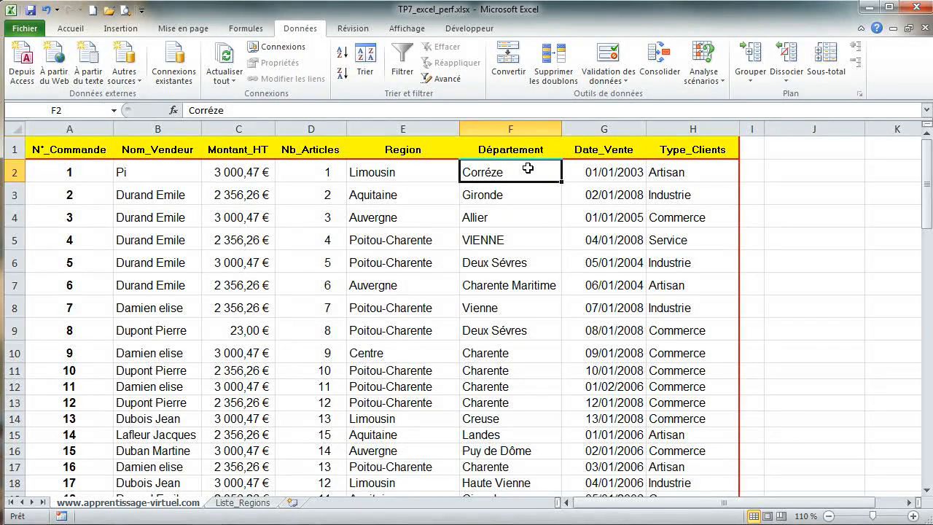
key("ctrl+shift+Down")
scroll(535, 197, "up", 12)
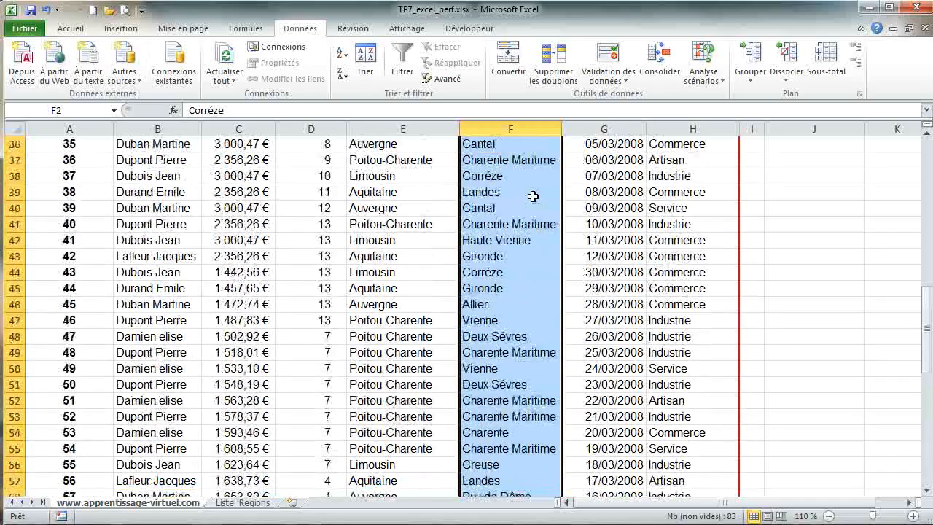
left_click_drag(928, 291, 929, 172)
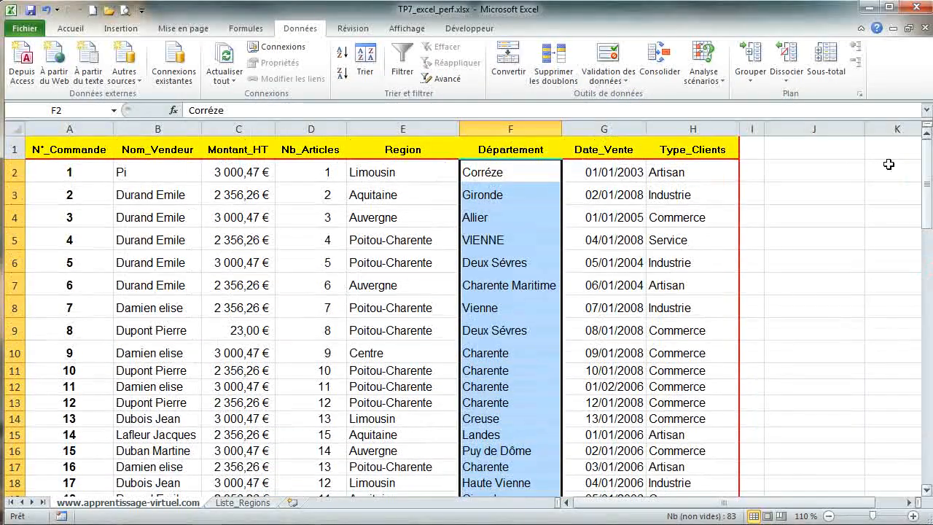
left_click(608, 66)
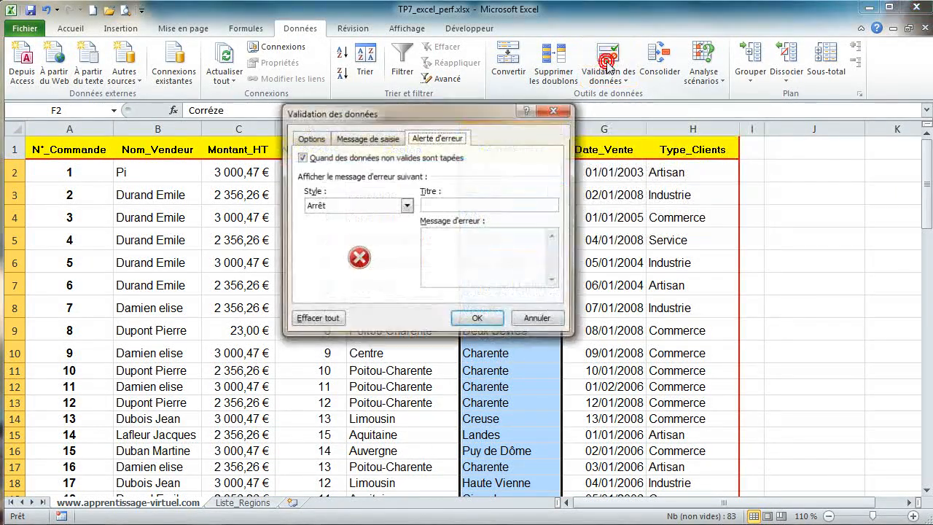
left_click(312, 138)
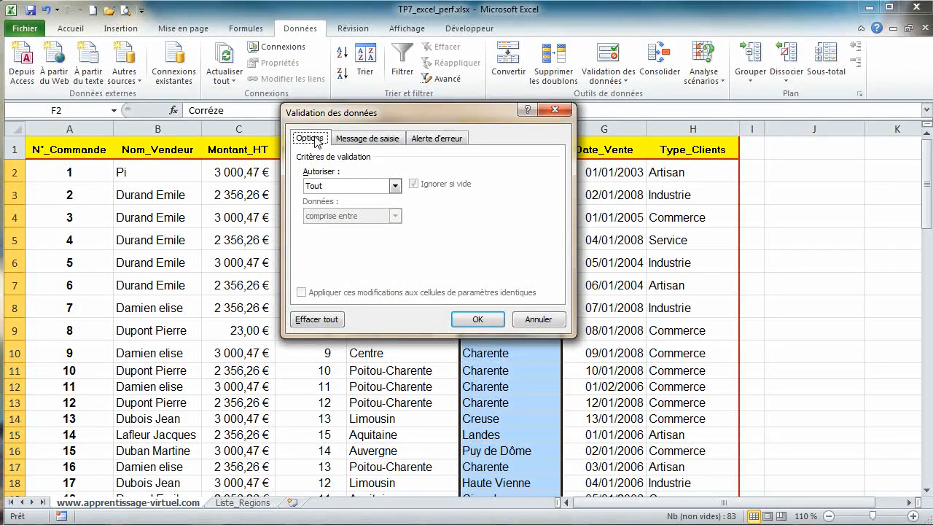
left_click(394, 186)
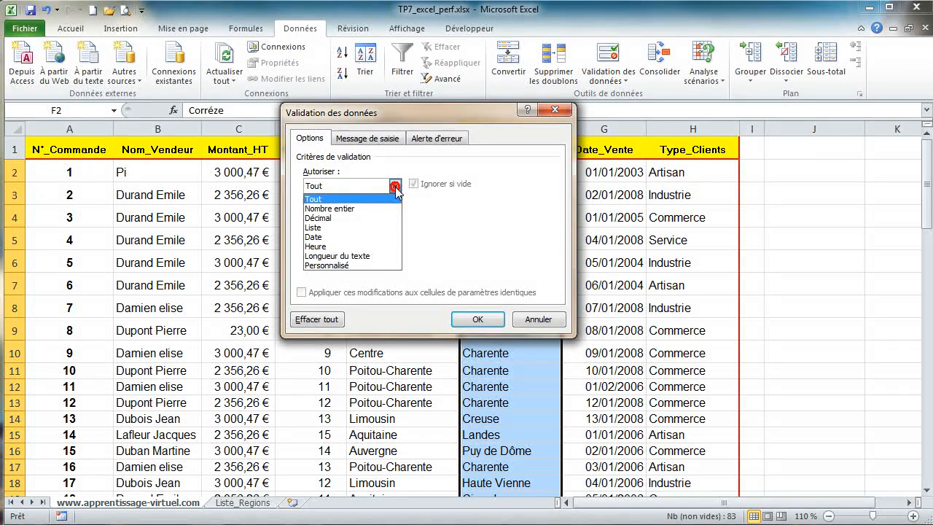
left_click(376, 266)
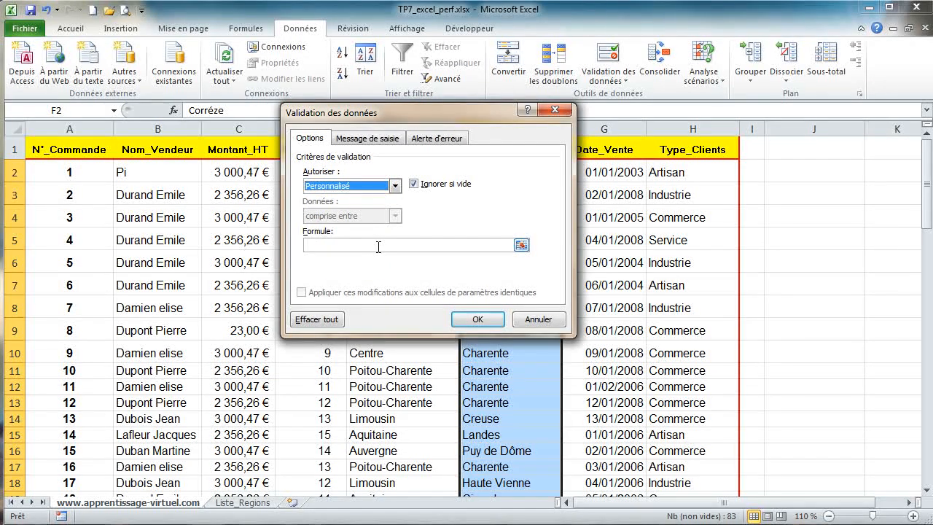
left_click(378, 246)
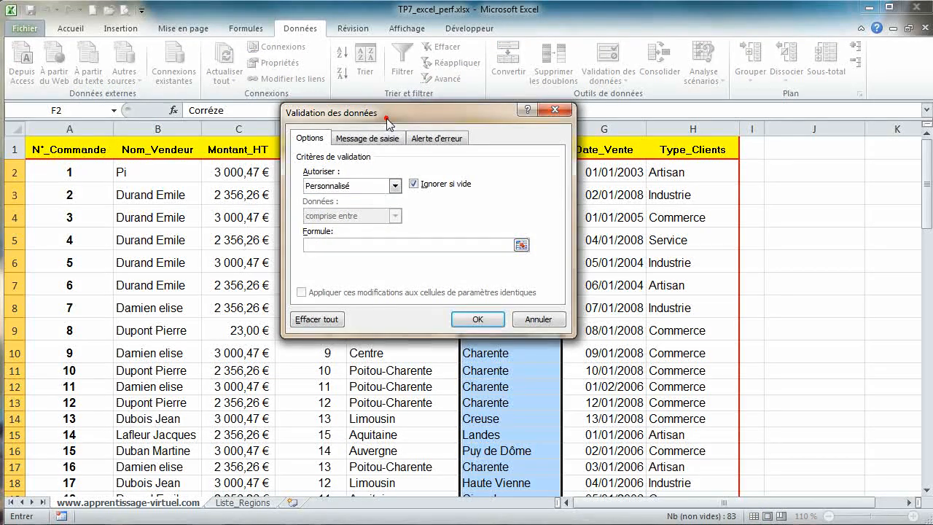
left_click_drag(387, 122, 251, 125)
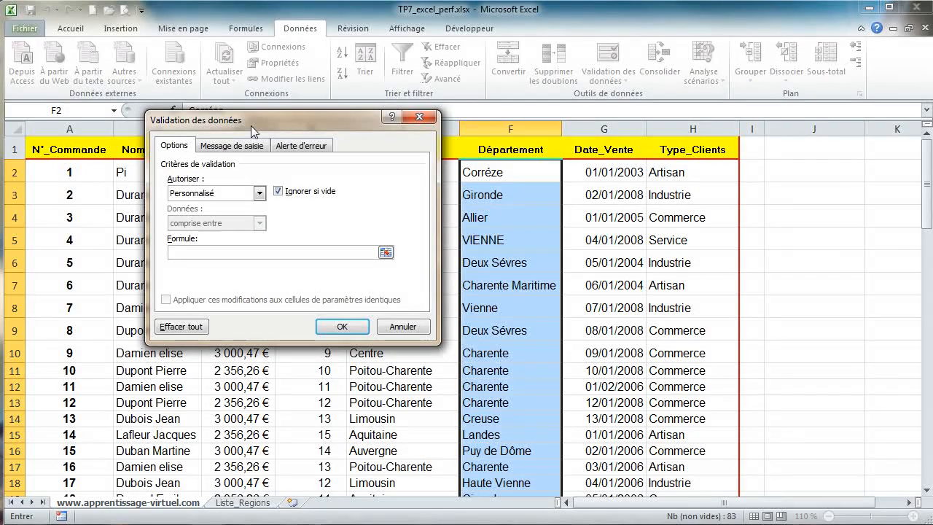
type("=exact(f2")
type(";majuscu")
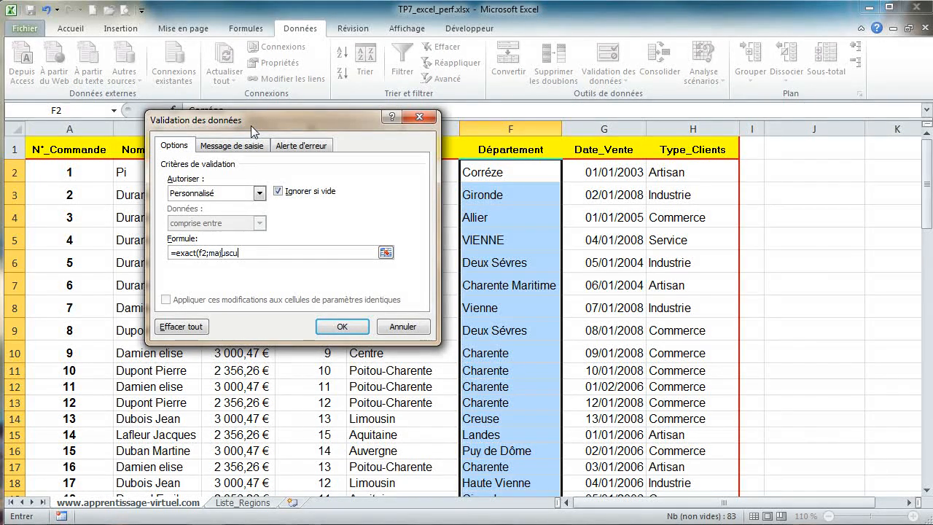
type("le(f2)))")
left_click(342, 328)
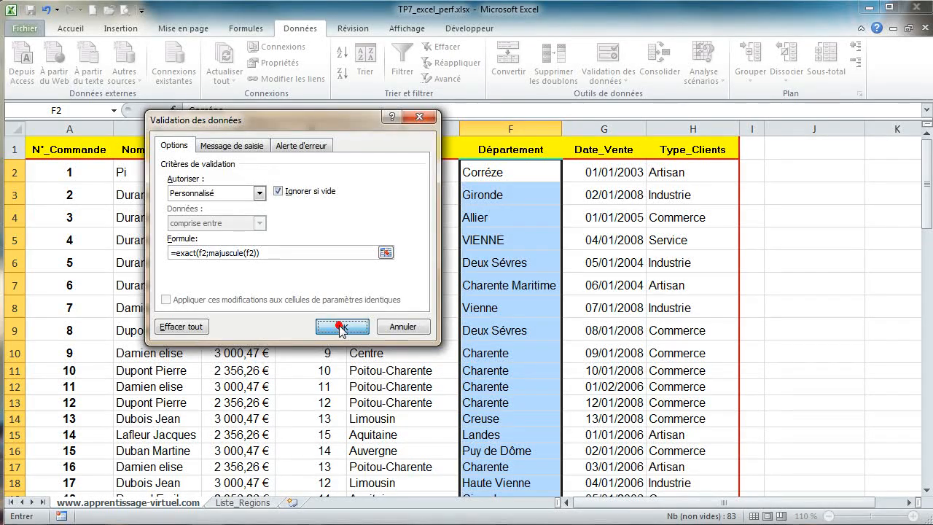
Step: Try to enter vienne in cell F8 and cancel the rejected entry
left_click(508, 308)
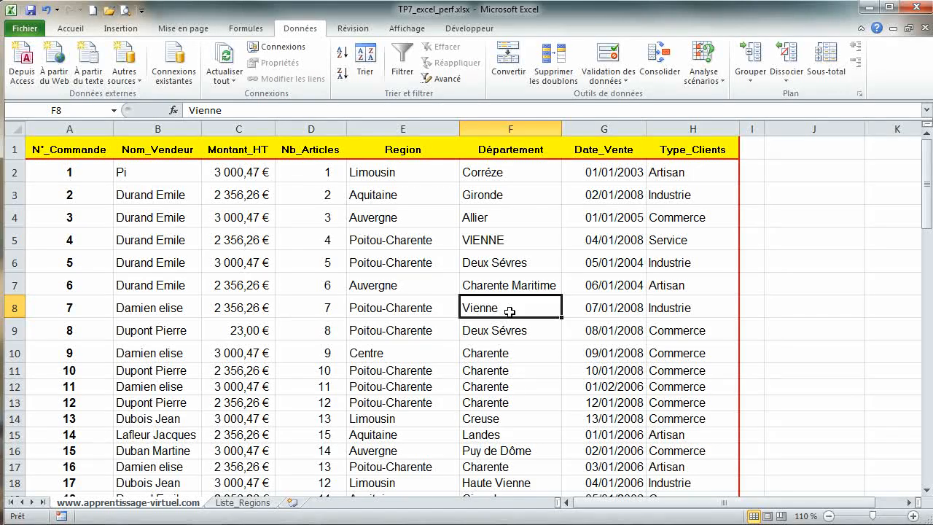
type("vienne")
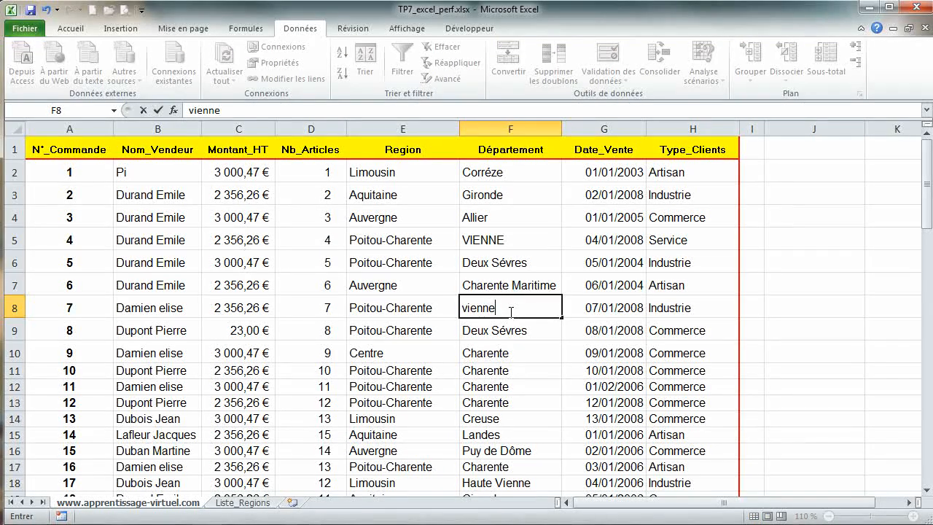
key("Return")
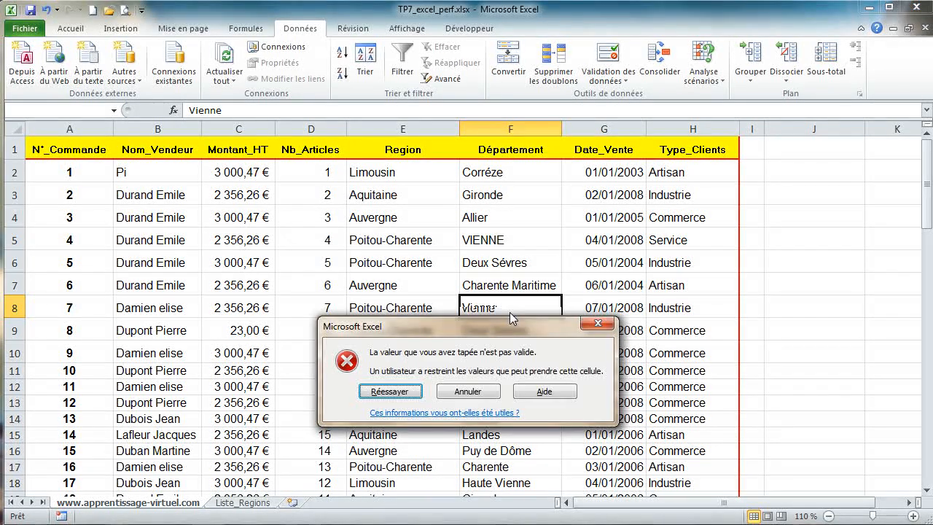
left_click(471, 391)
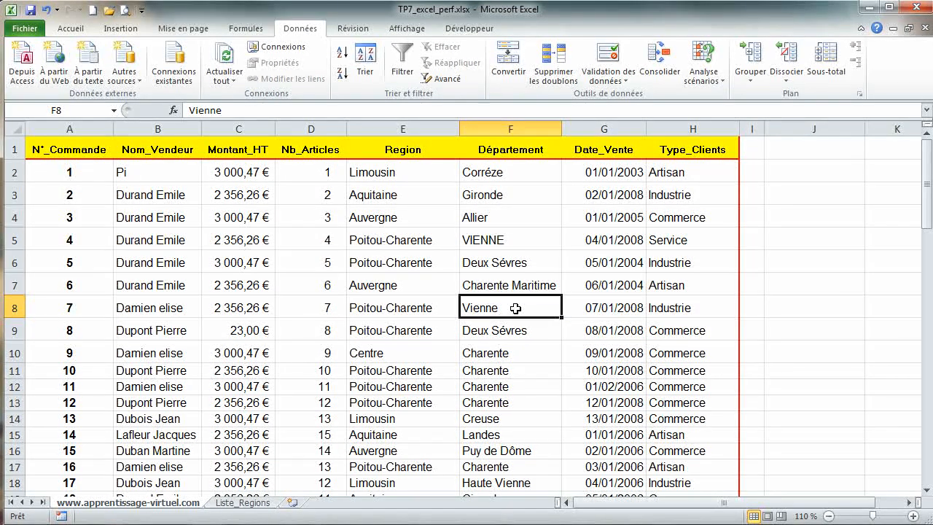
Step: Enter VIENNE in cell F8
type("VIENNE")
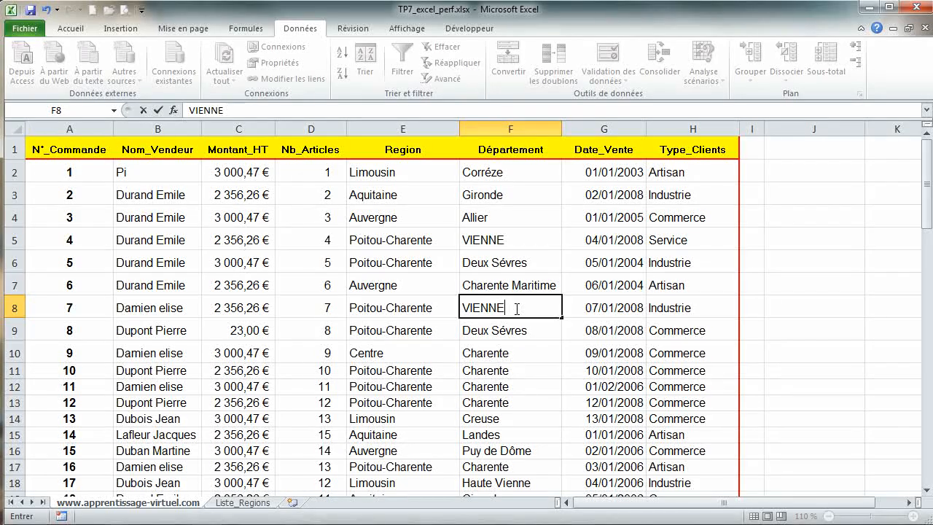
key("Return")
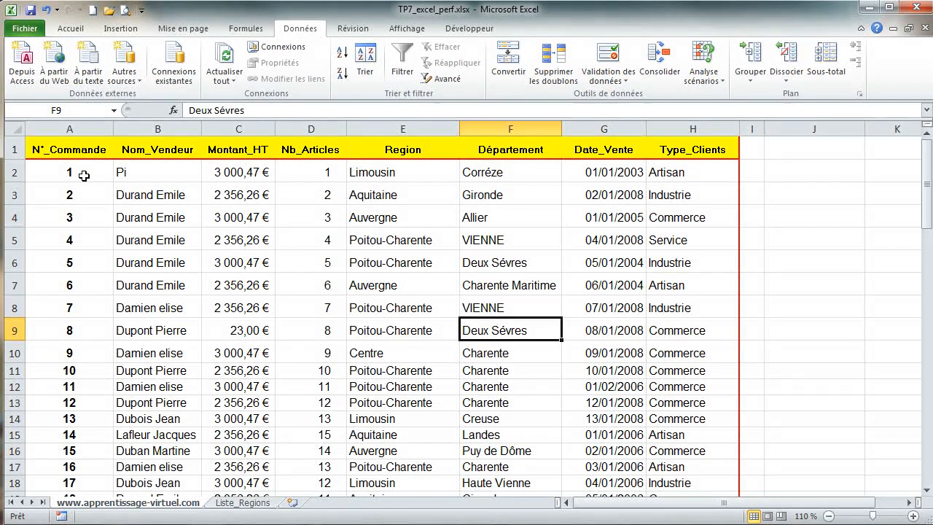
Step: Apply a custom validation to the N°_Commande column's data cells A2:A85 with the formula =nb.si($A$2:$A$85;a2)=1
left_click_drag(85, 176, 86, 467)
scroll(191, 335, "up", 11)
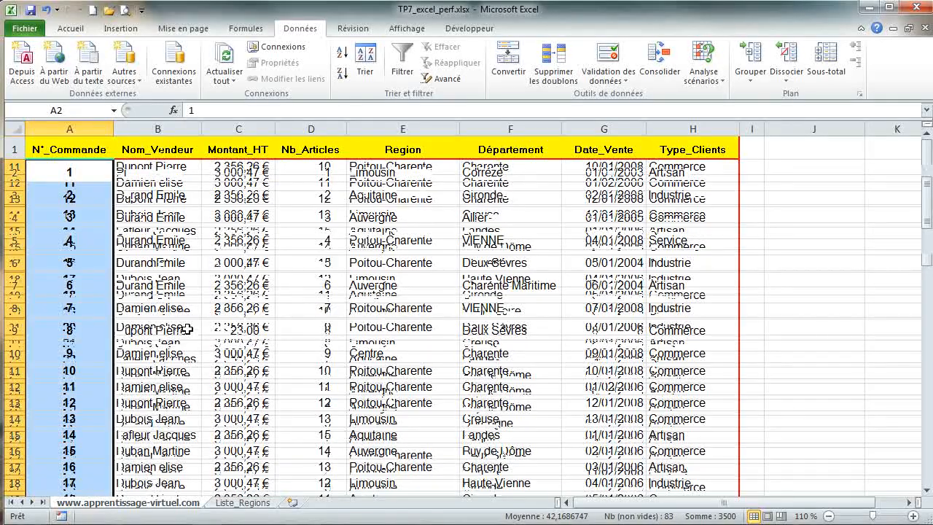
left_click(611, 57)
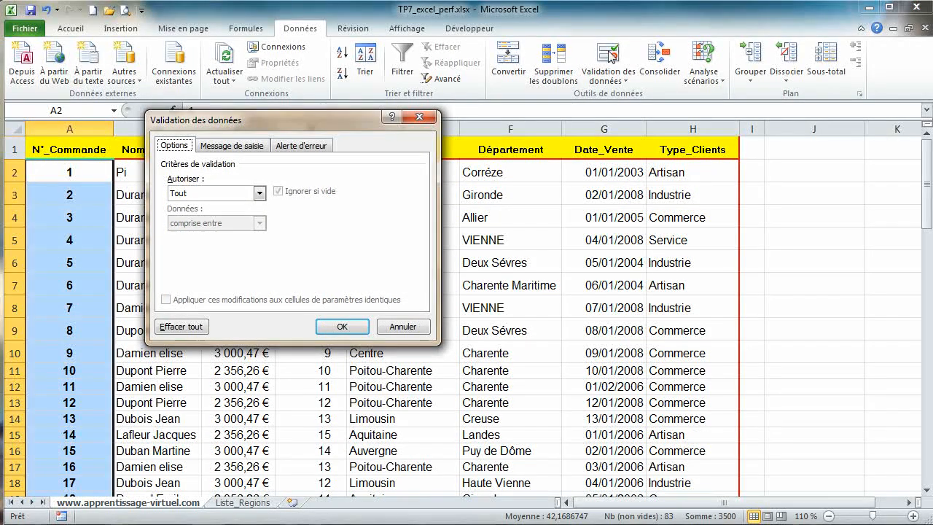
left_click(259, 193)
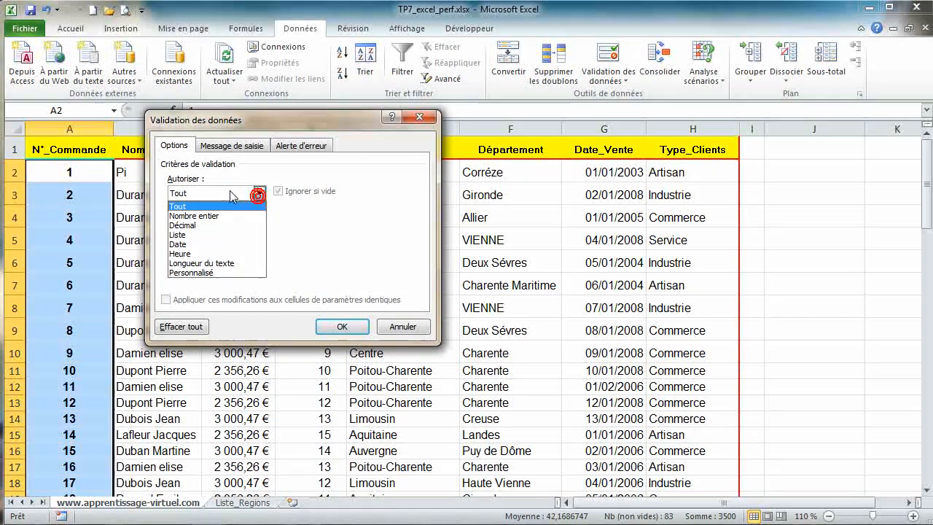
left_click(213, 272)
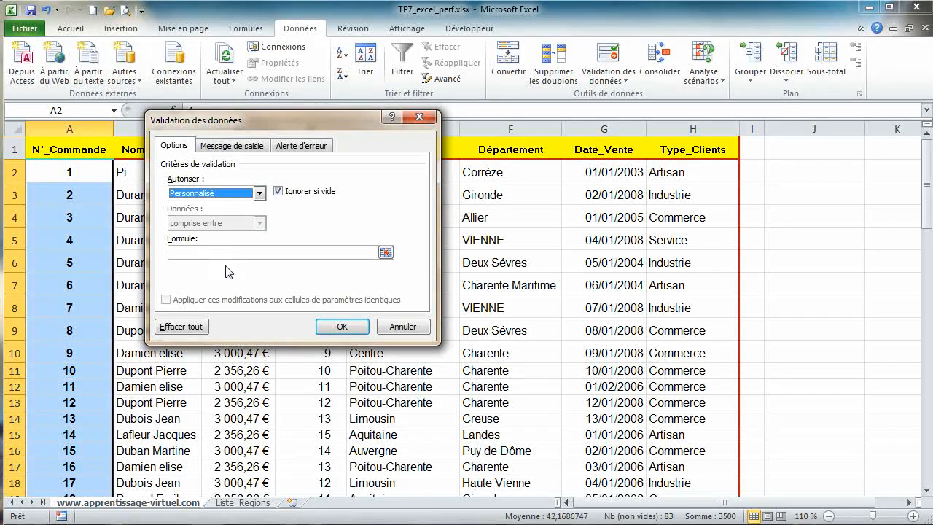
left_click(241, 250)
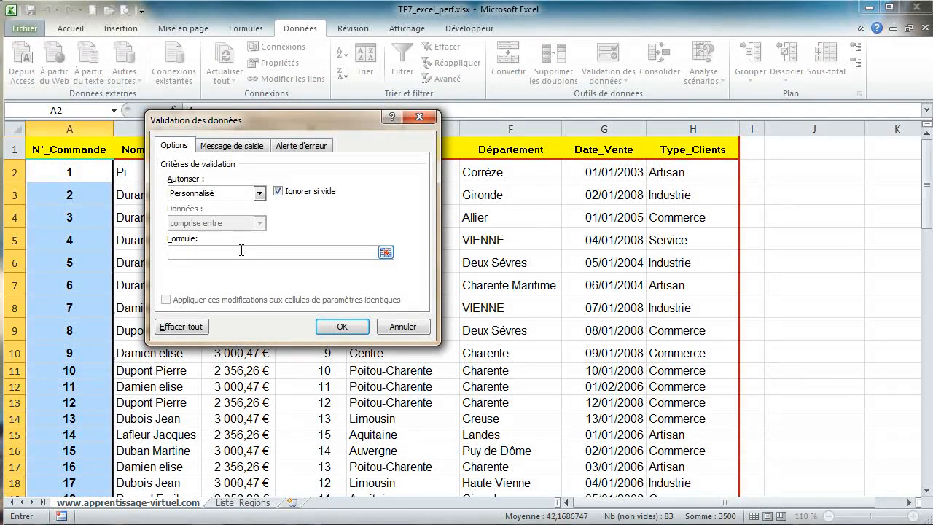
type("+NB")
key("BackSpace")
key("BackSpace")
key("BackSpace")
key("BackSpace")
type("=nbs")
key("BackSpace")
key("BackSpace")
type(".si(")
type("2:a85")
key("F4")
left_click(201, 254)
key("F4")
left_click(264, 250)
type(";a2)=1")
left_click(338, 330)
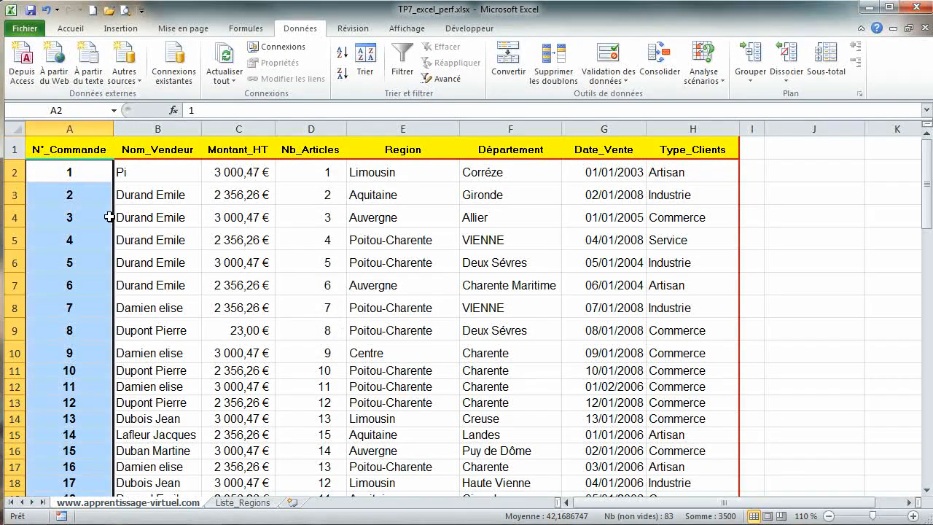
Step: Try to enter the duplicate number 3 in cell A5 and cancel the rejected entry
left_click(84, 243)
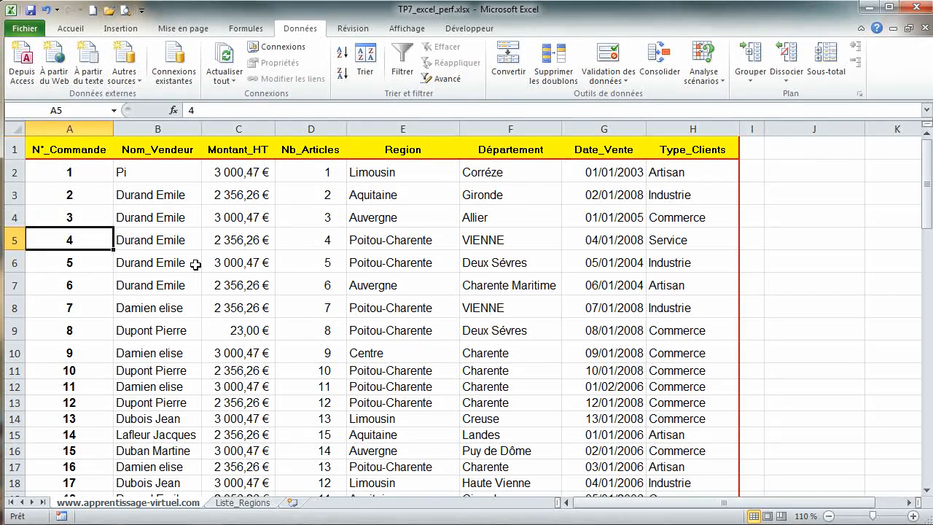
type("3")
key("Return")
key("Return")
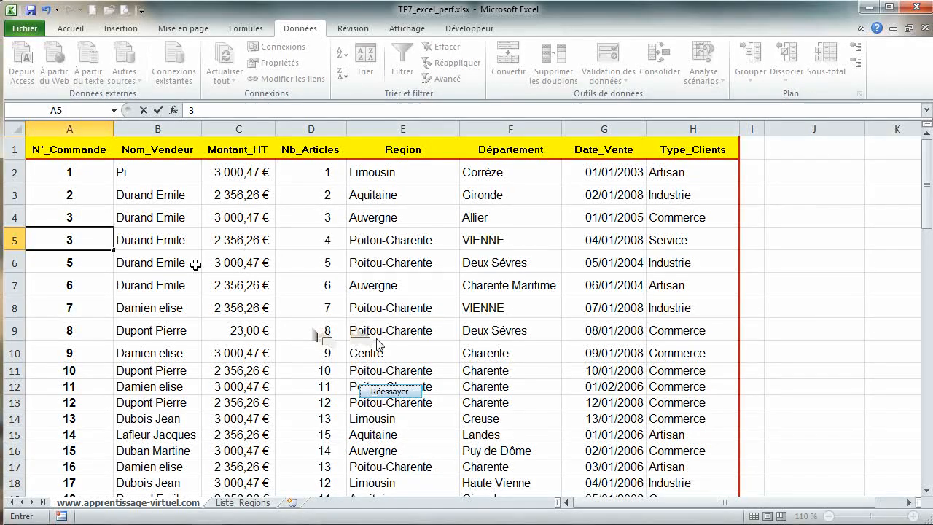
key("Return")
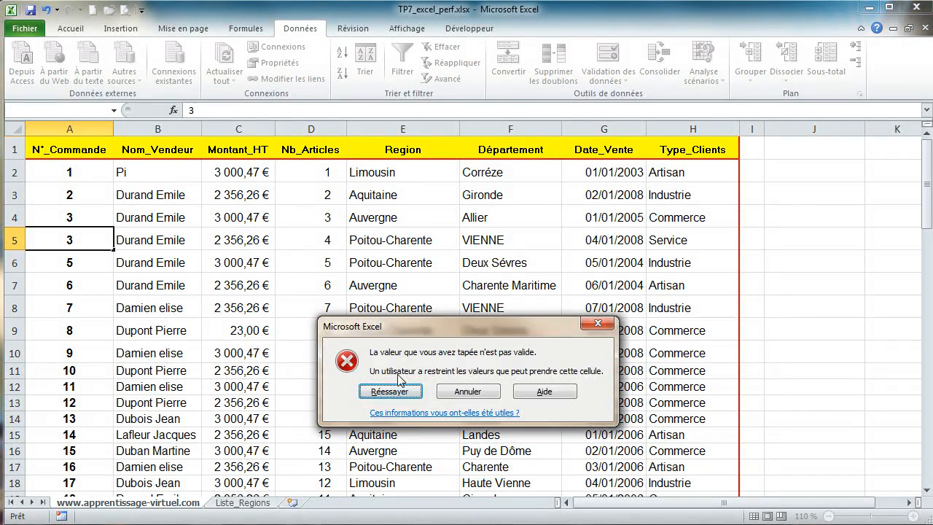
left_click(451, 394)
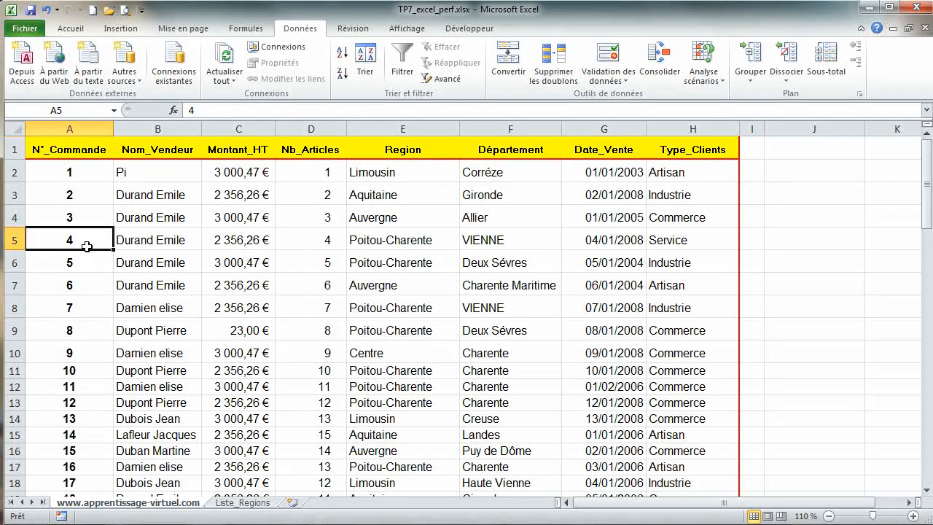
Step: Enter 99 in cell A5
type("99")
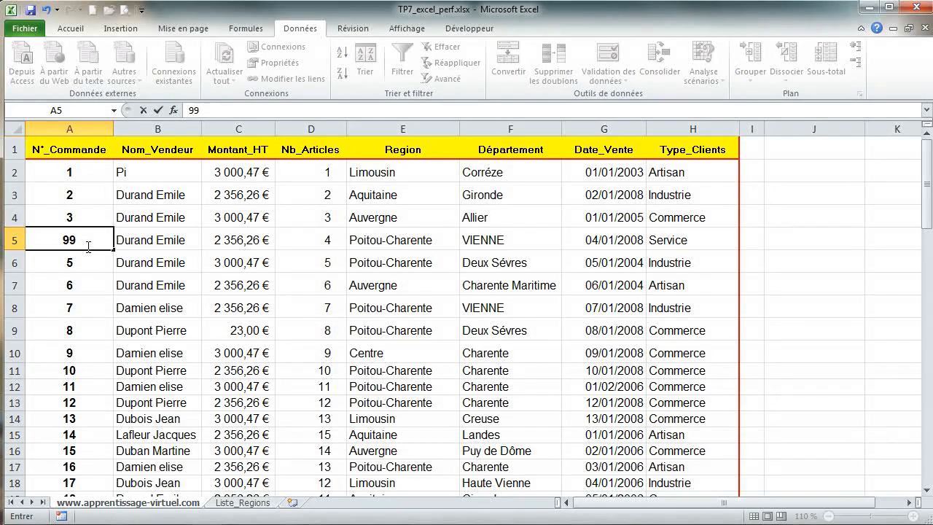
key("Return")
left_click(94, 240)
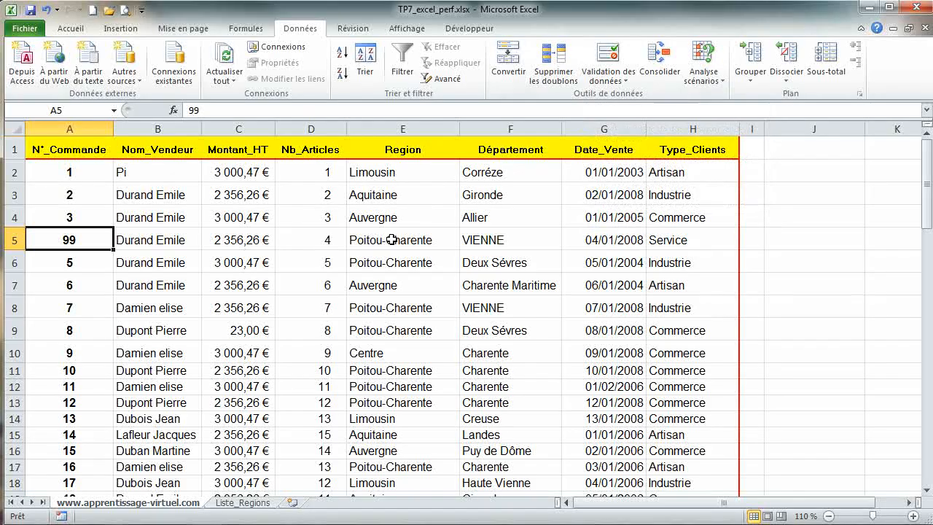
left_click(87, 192)
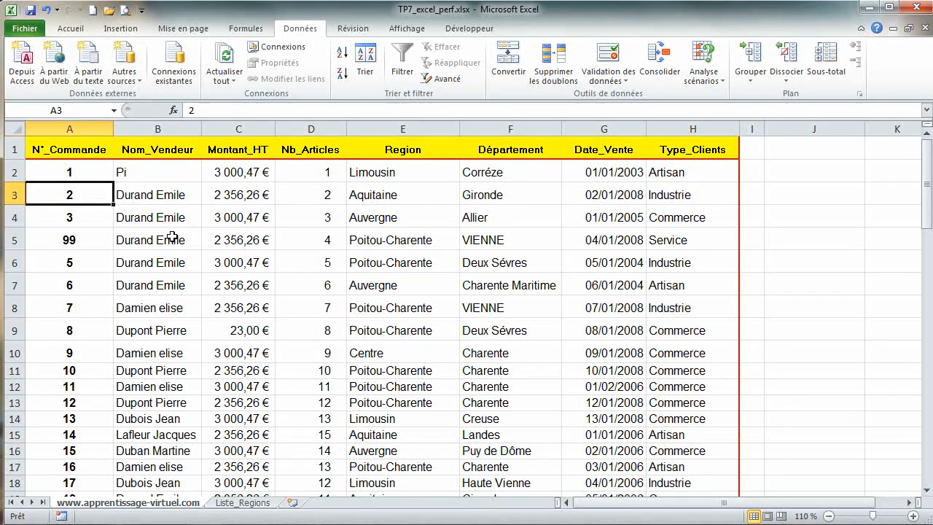